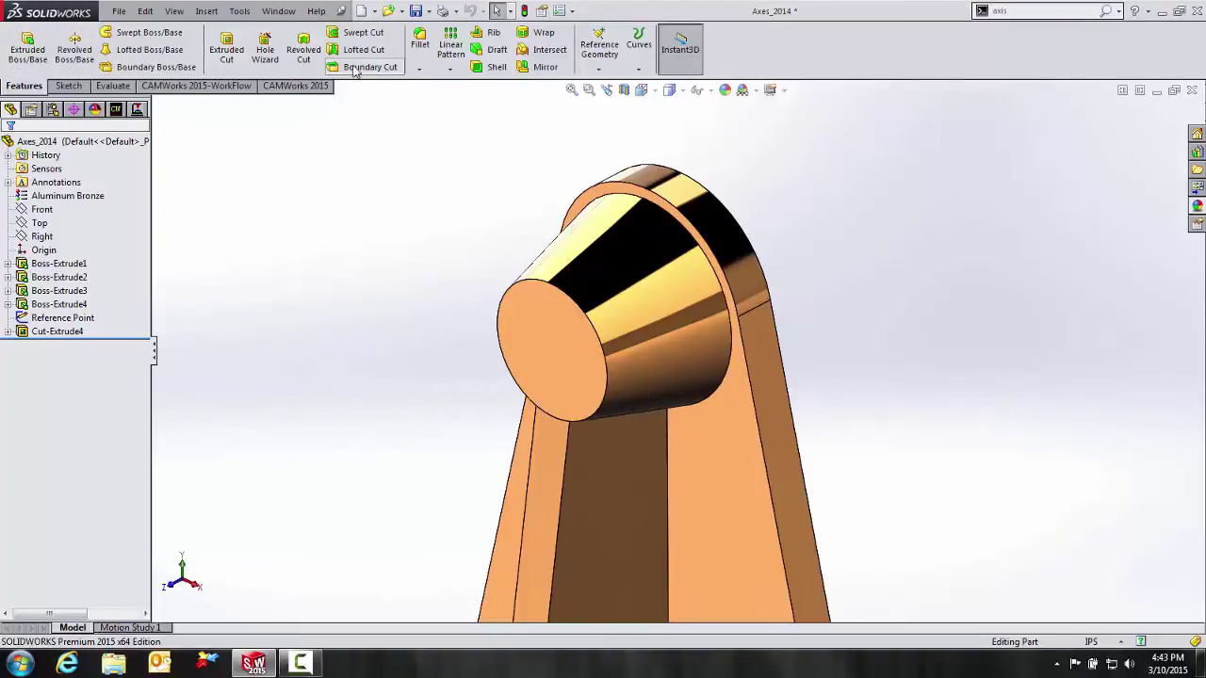
- Start a reference axis from Reference Geometry, cancel it, then reopen Axis through the 'axis' command search
click(600, 76)
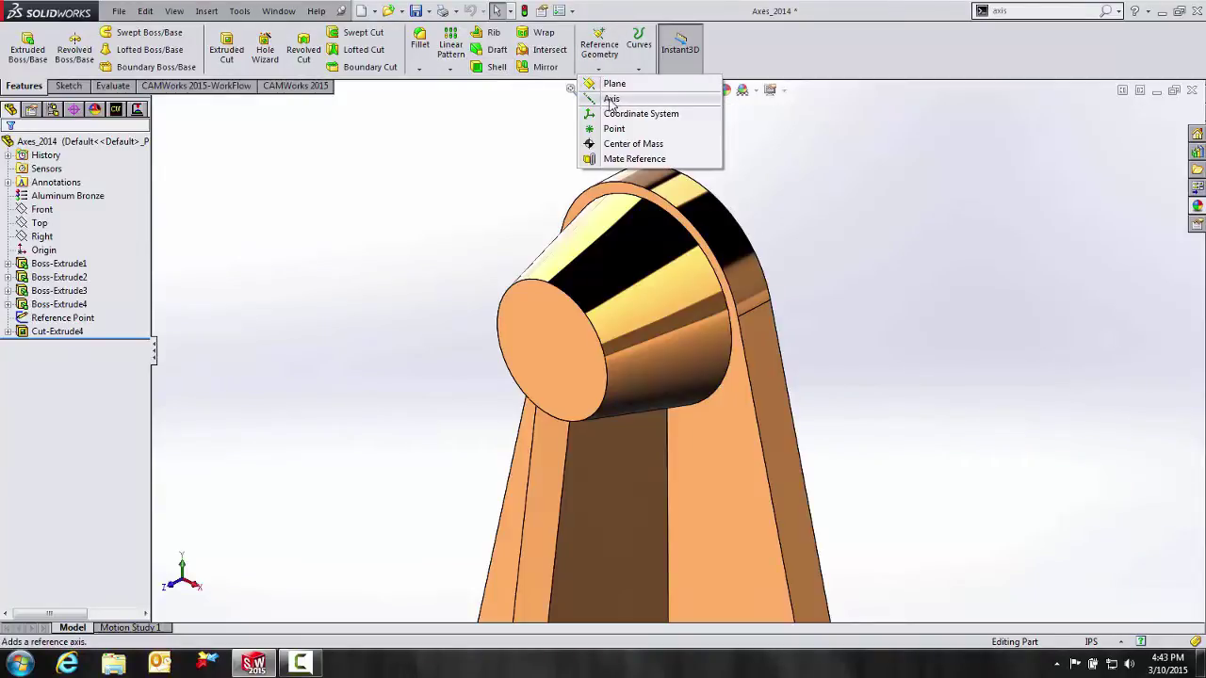
click(611, 99)
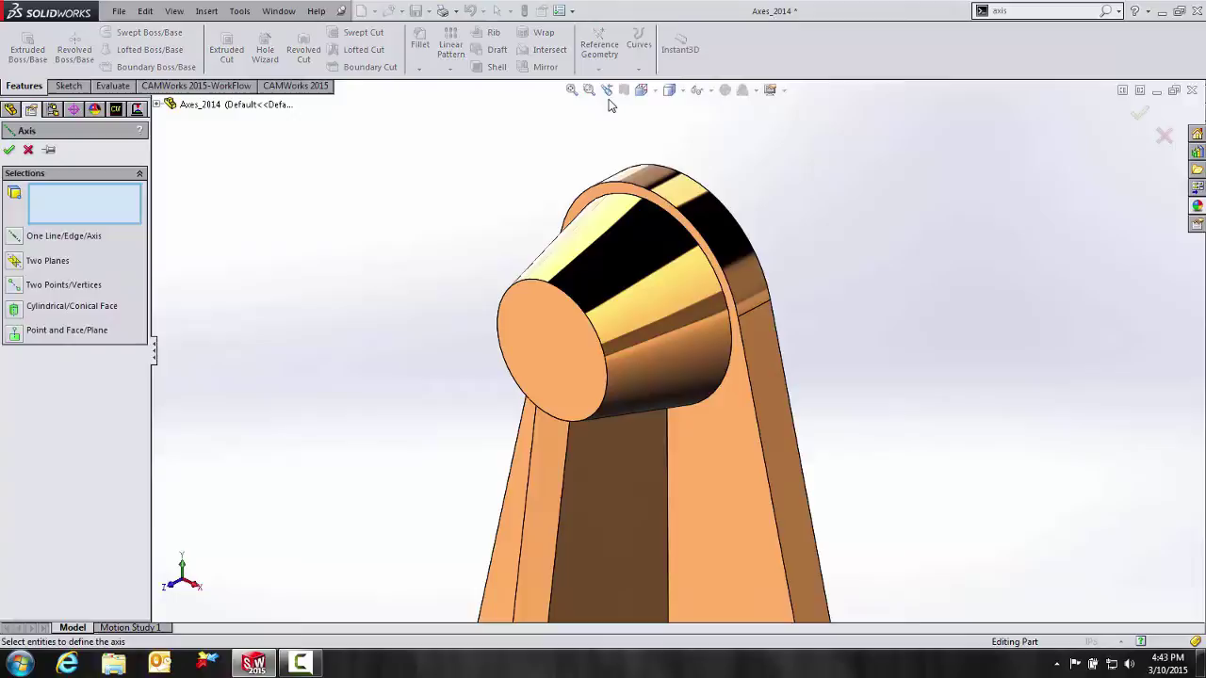
key(Escape)
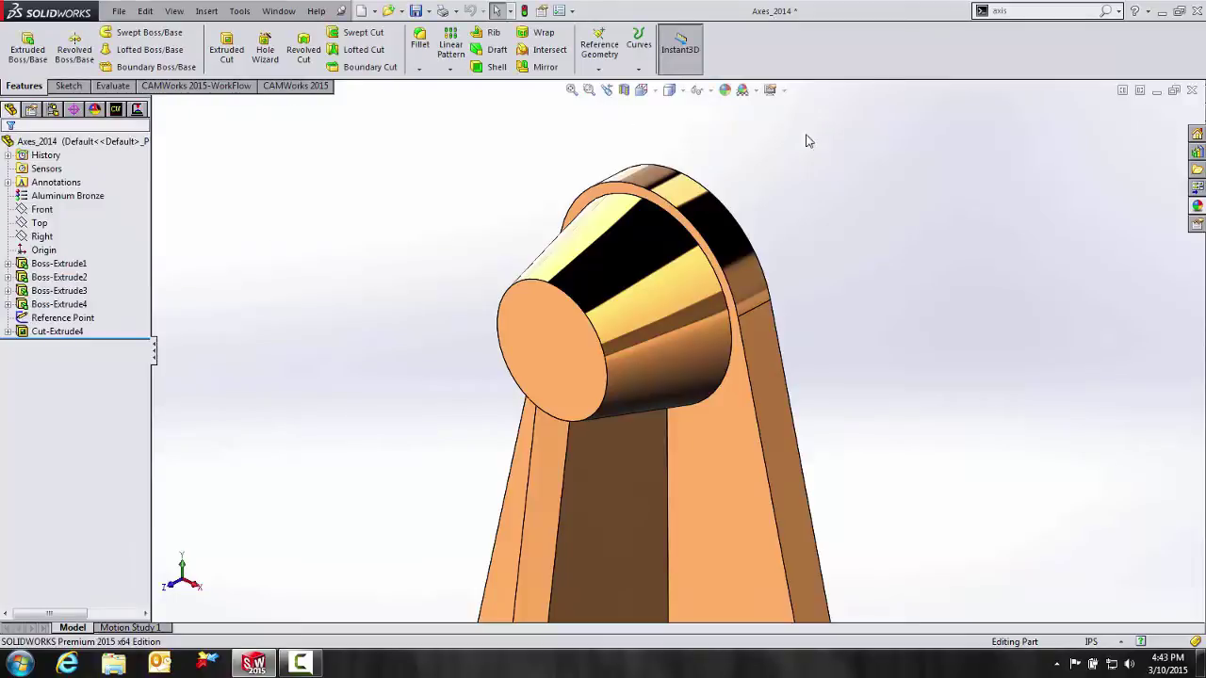
click(1010, 11)
text(axis)
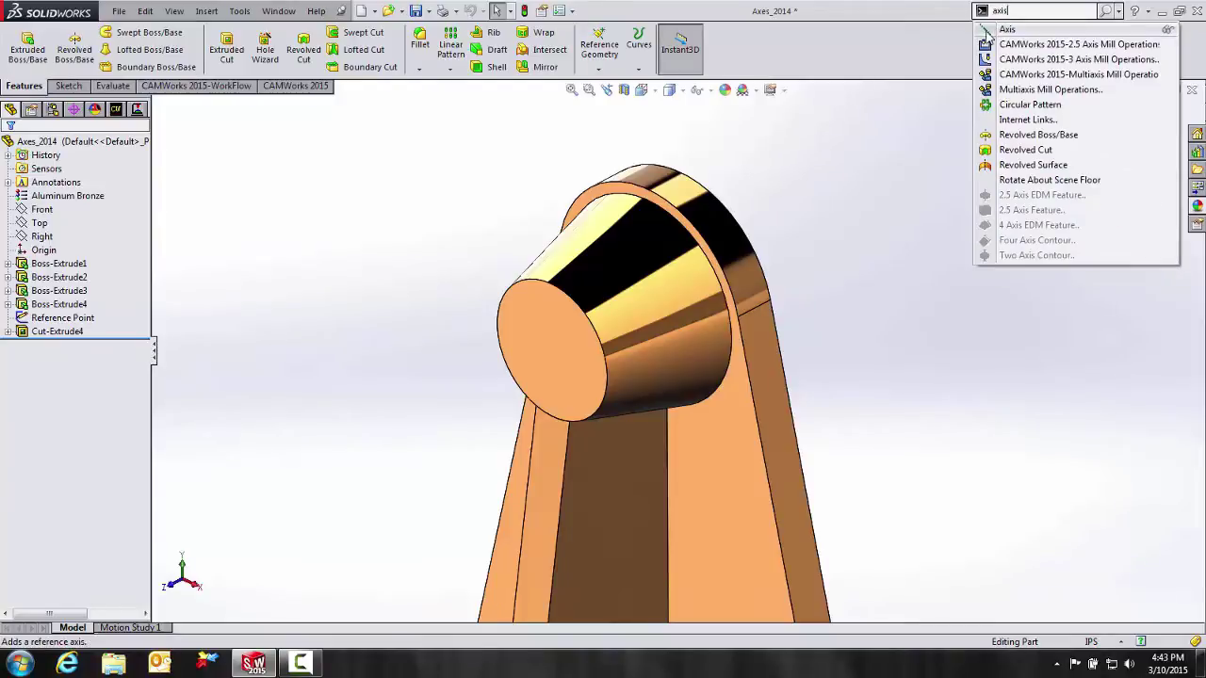
click(989, 35)
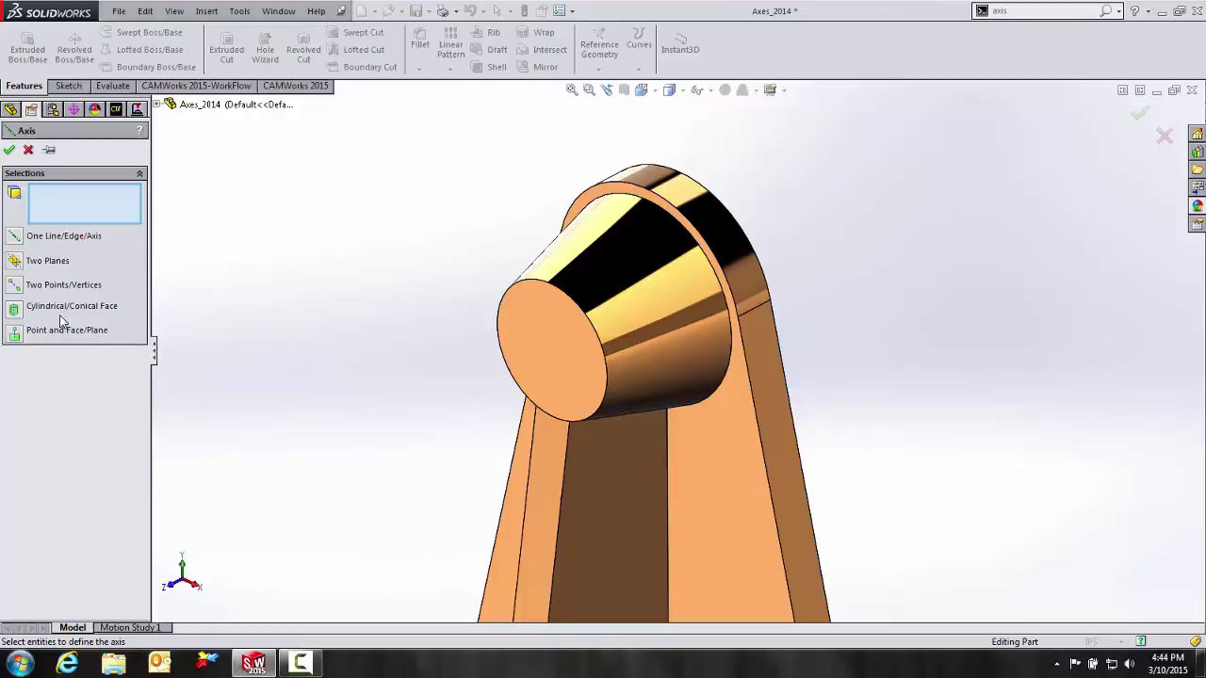
- Turn on View Temporary Axes and create Axis1 from the conical boss face
click(698, 89)
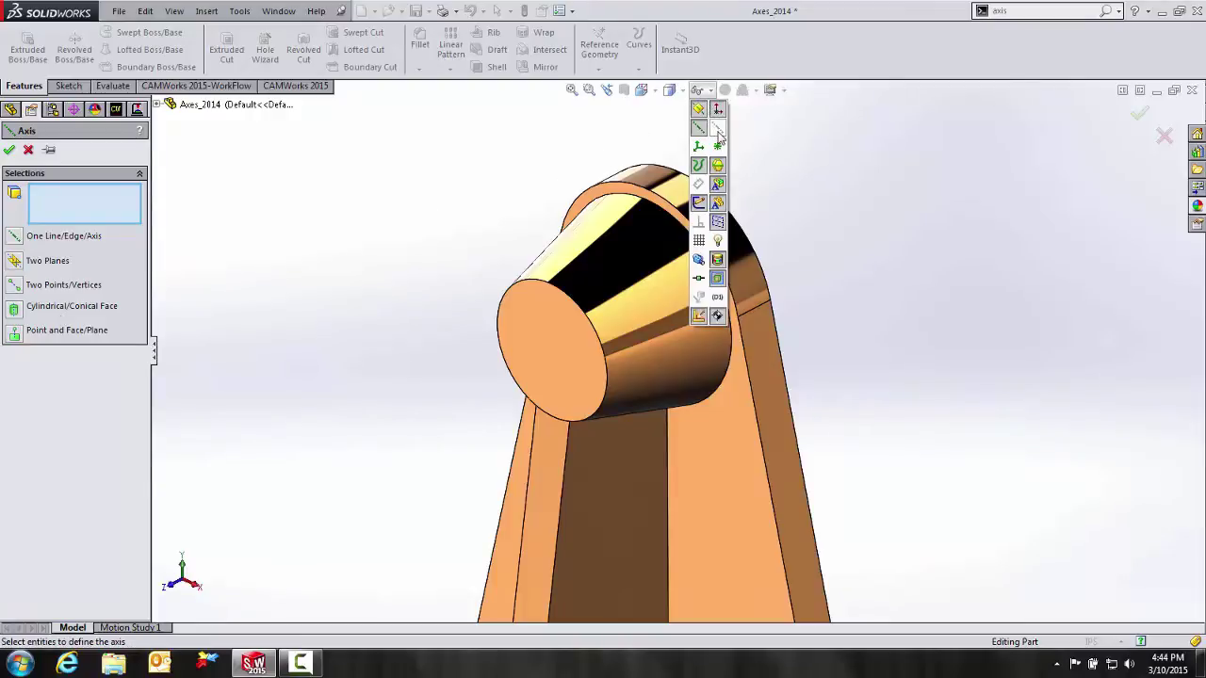
click(718, 129)
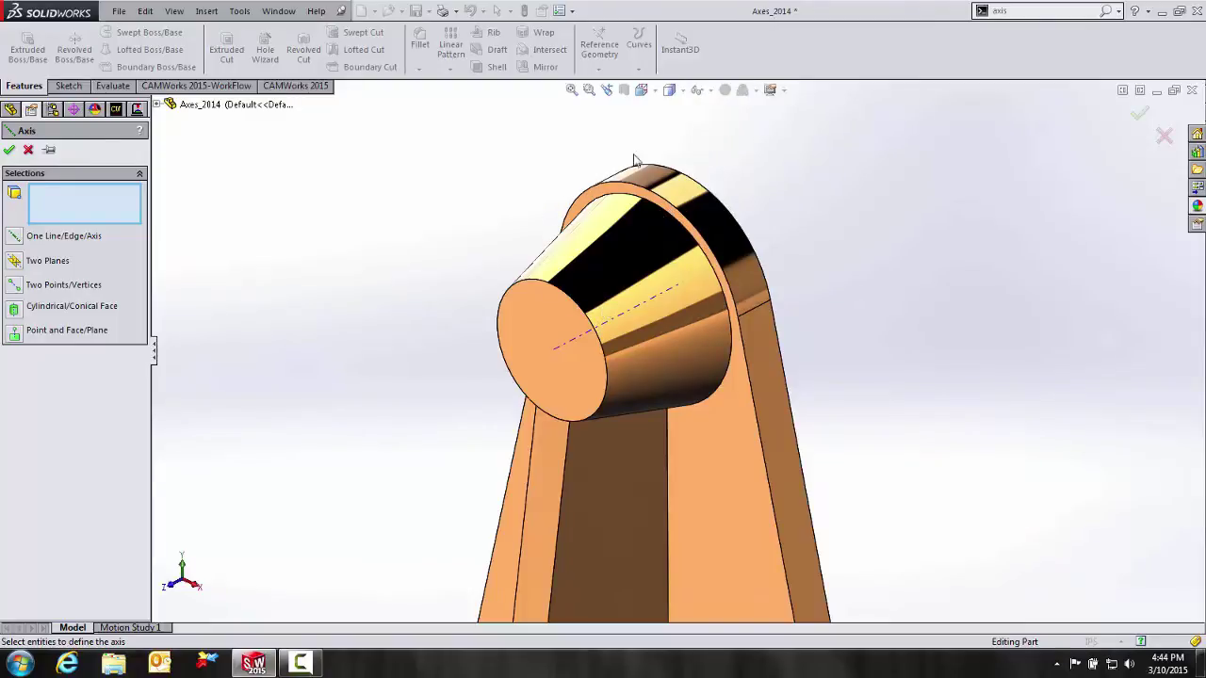
mouse_move(697, 90)
click(13, 314)
click(643, 284)
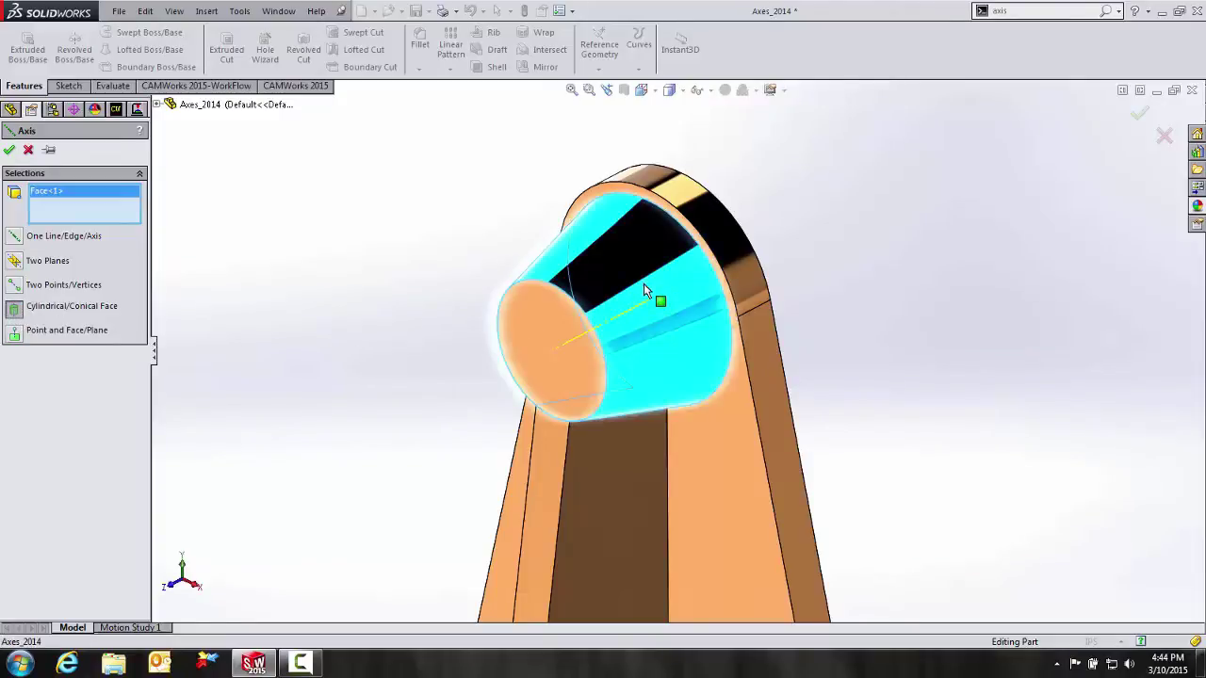
key(Return)
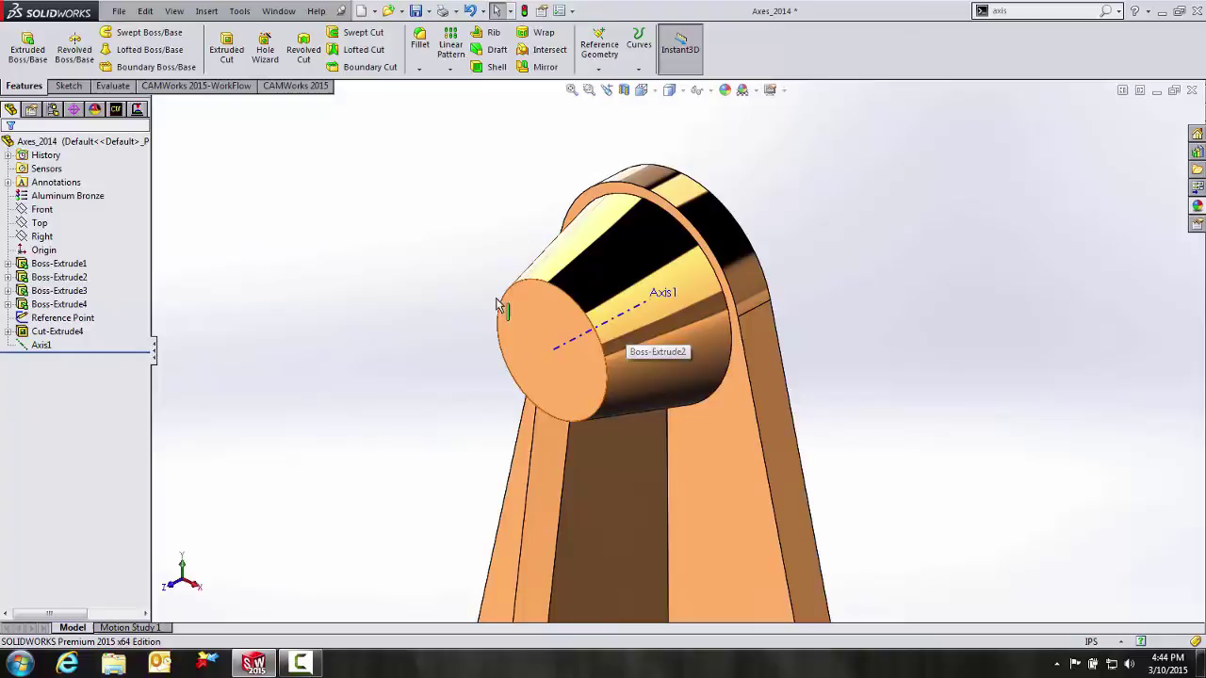
- Create Axis2 normal to the base's top face through Point1
right_click(315, 235)
mouse_move(344, 414)
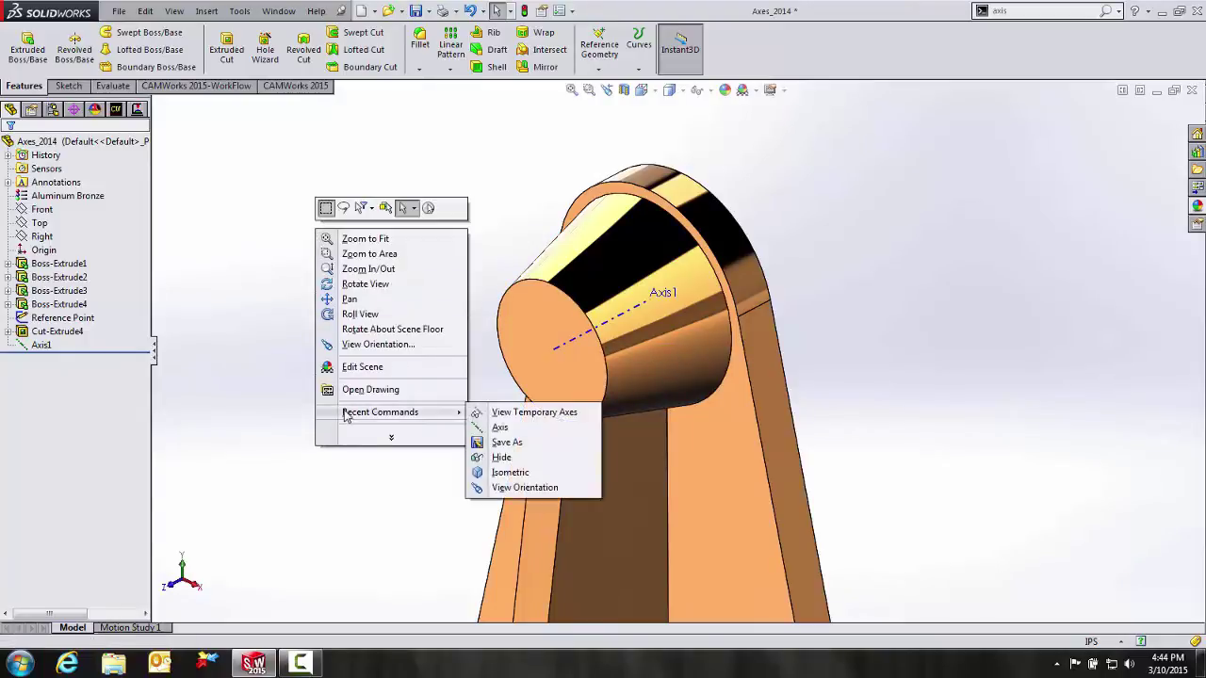
click(475, 426)
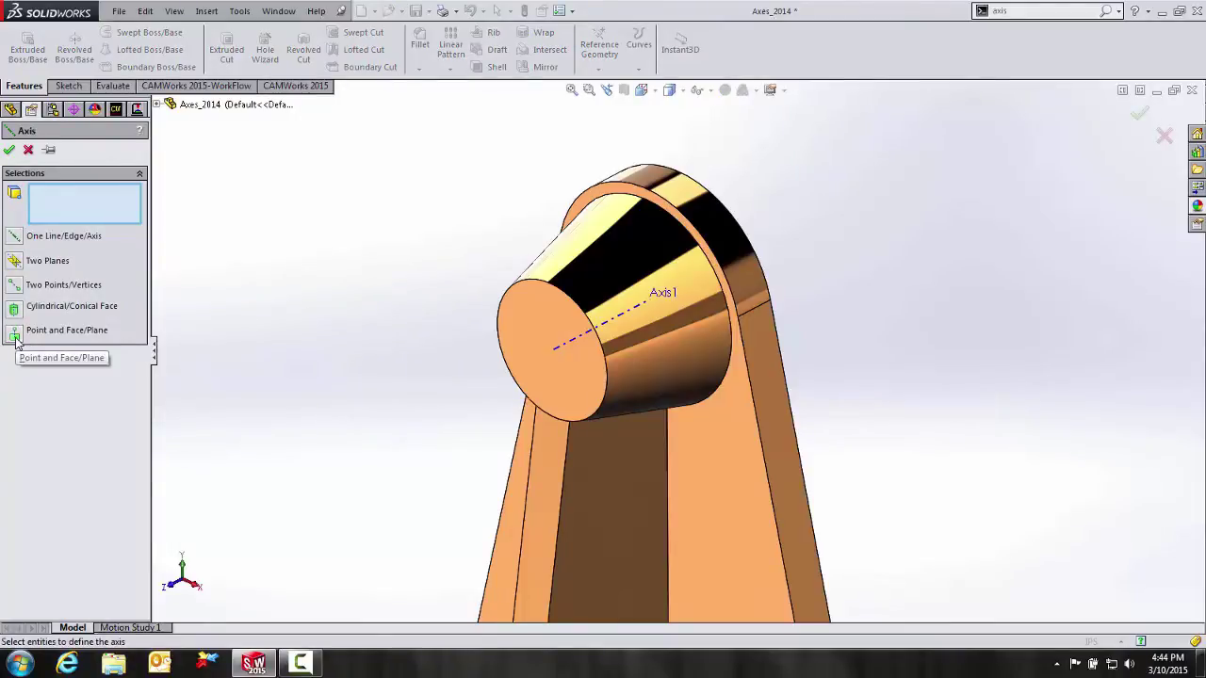
key(f)
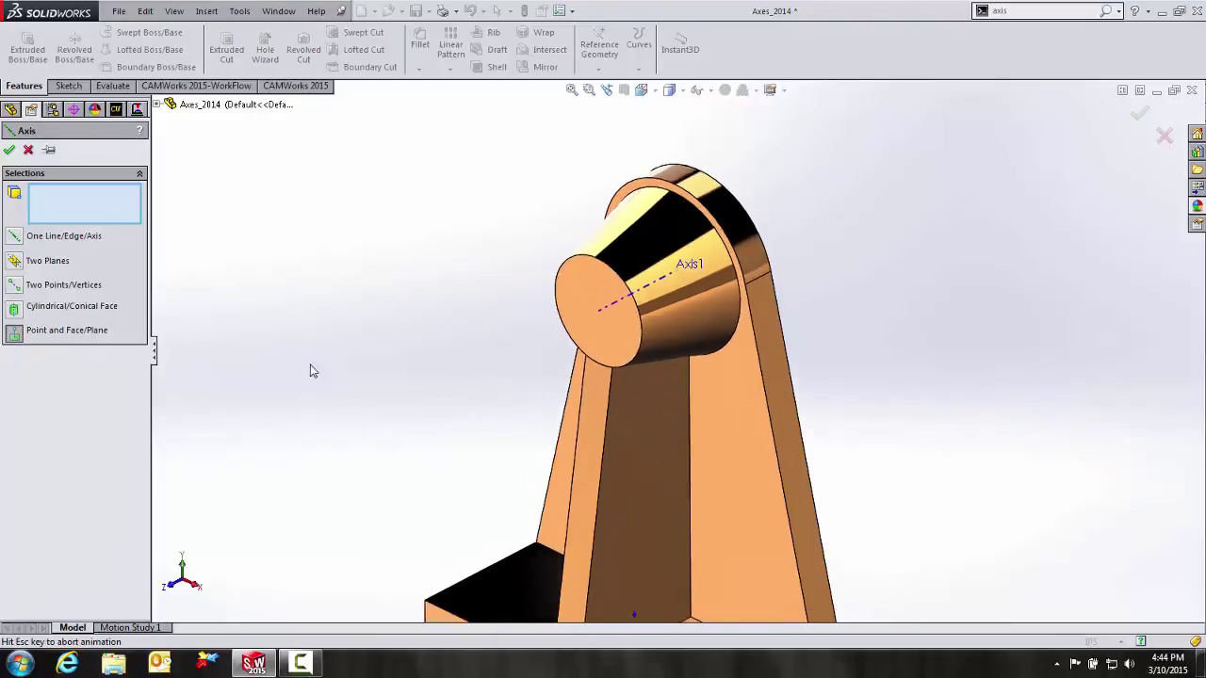
scroll(791, 550, down, 5)
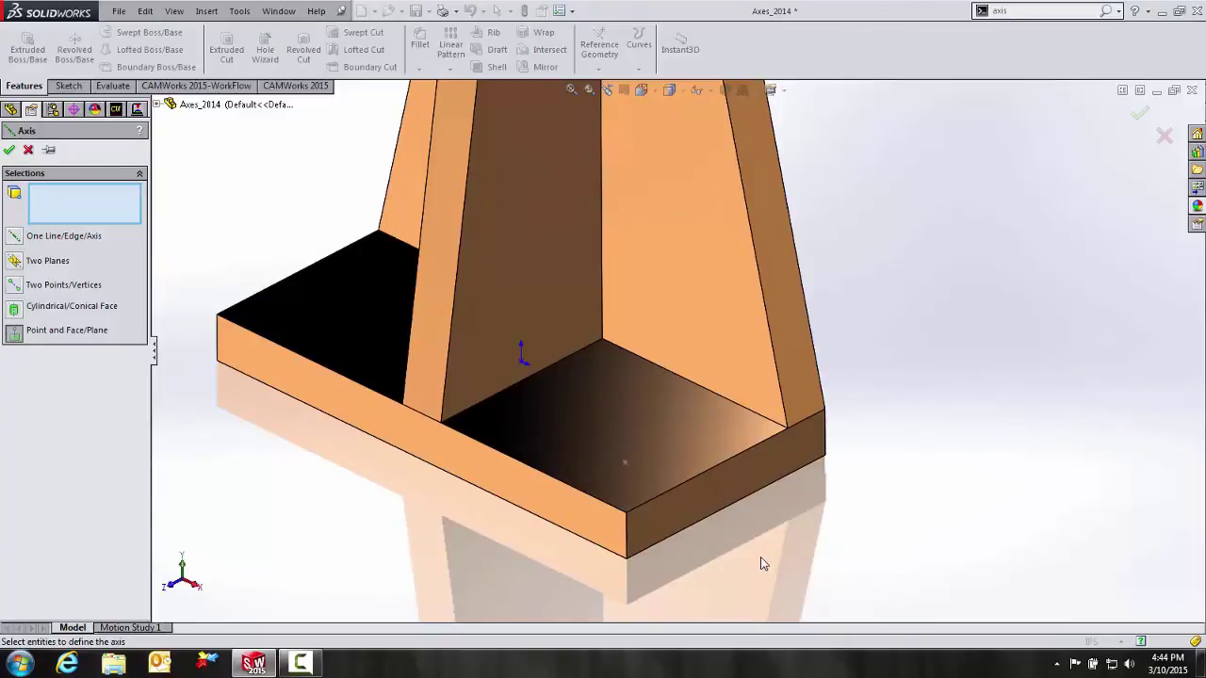
click(681, 455)
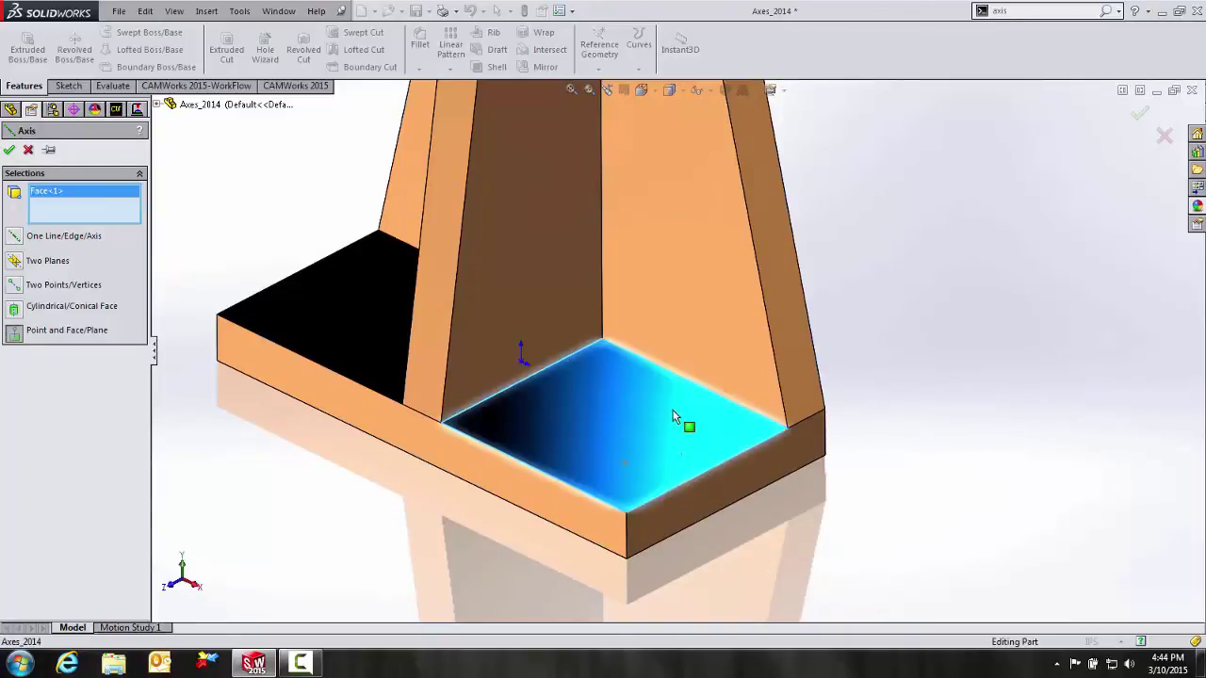
click(625, 462)
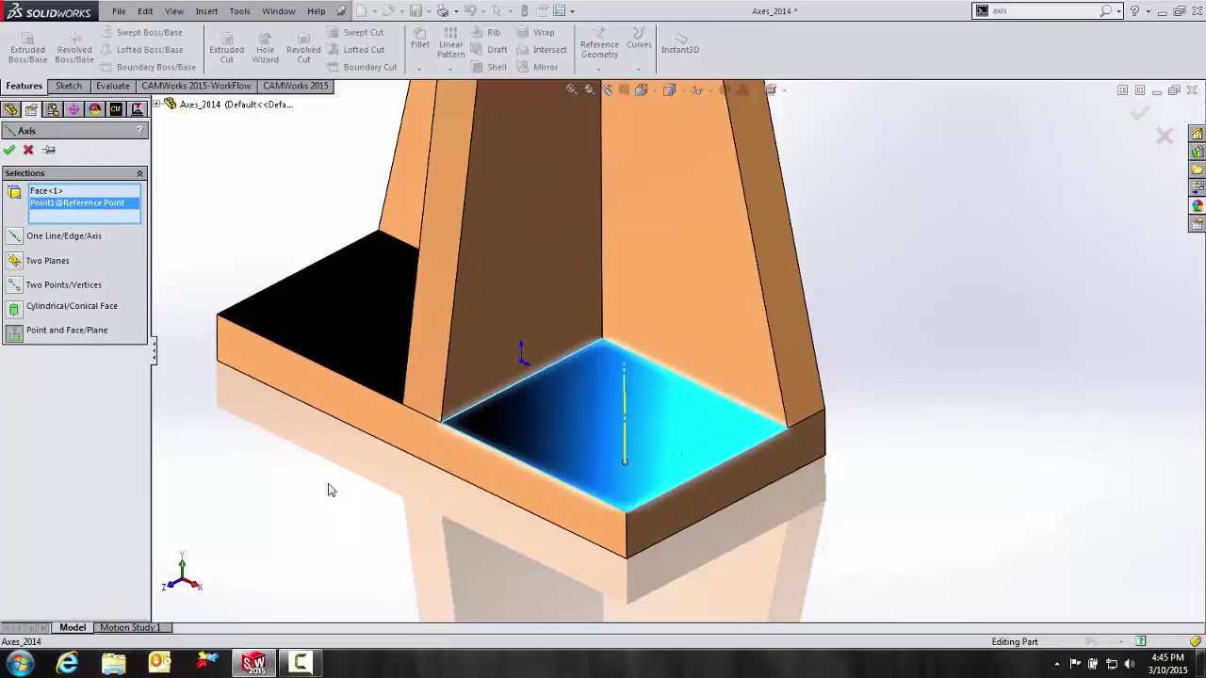
right_click(249, 454)
click(269, 553)
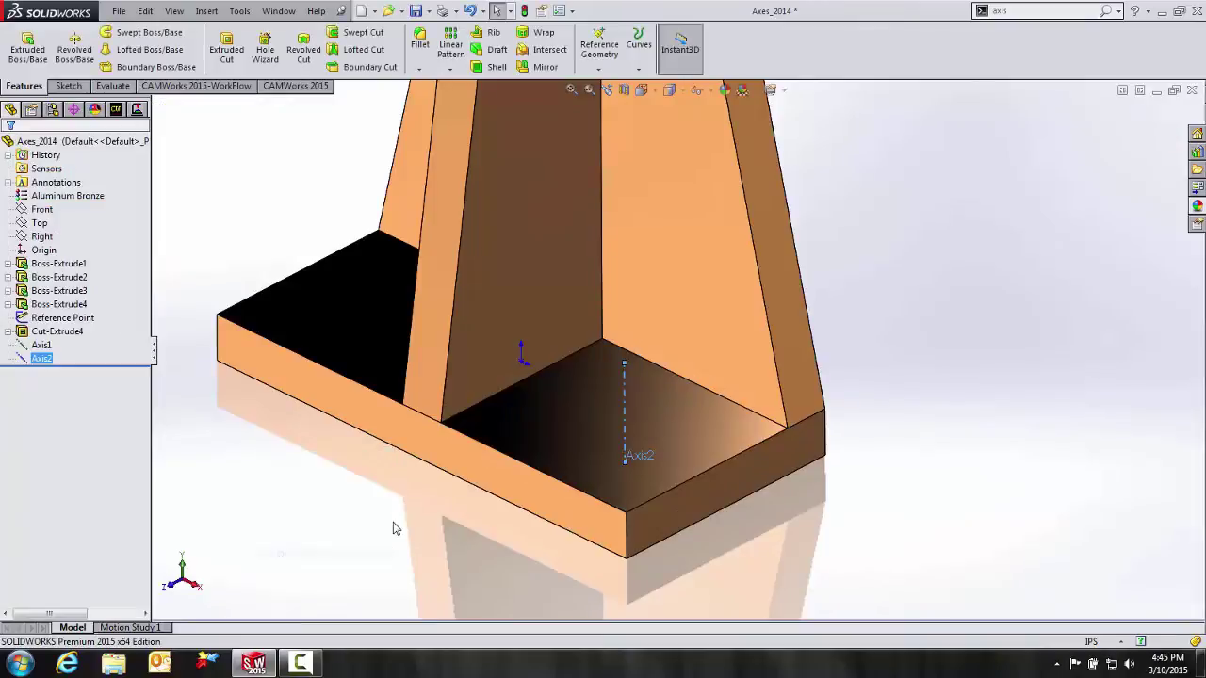
- Drag Axis2's end handle so it extends down below the base
click(627, 435)
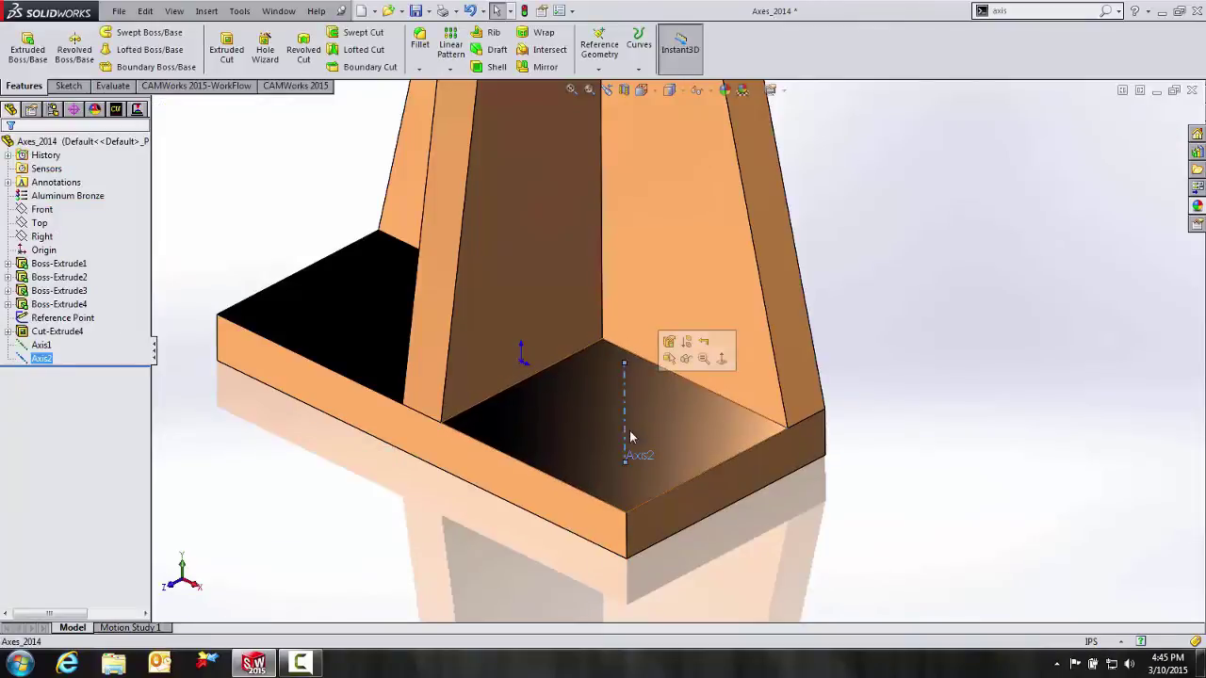
drag(624, 460, 604, 603)
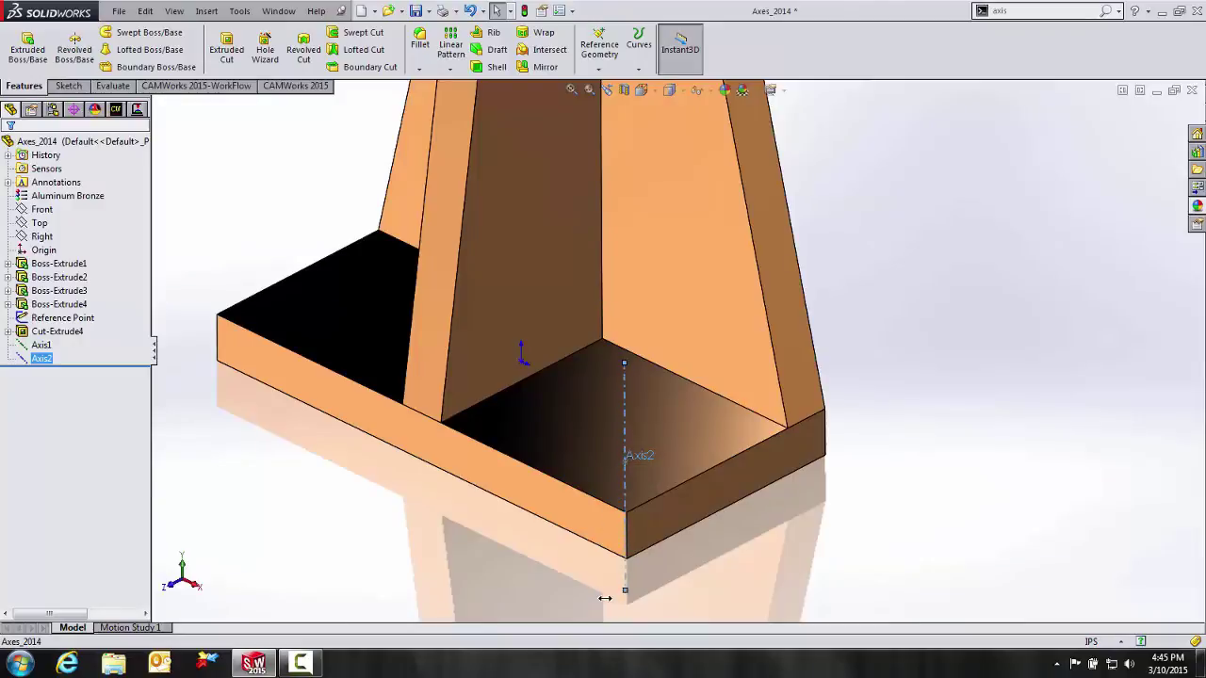
click(418, 525)
middle_drag(418, 525, 377, 499)
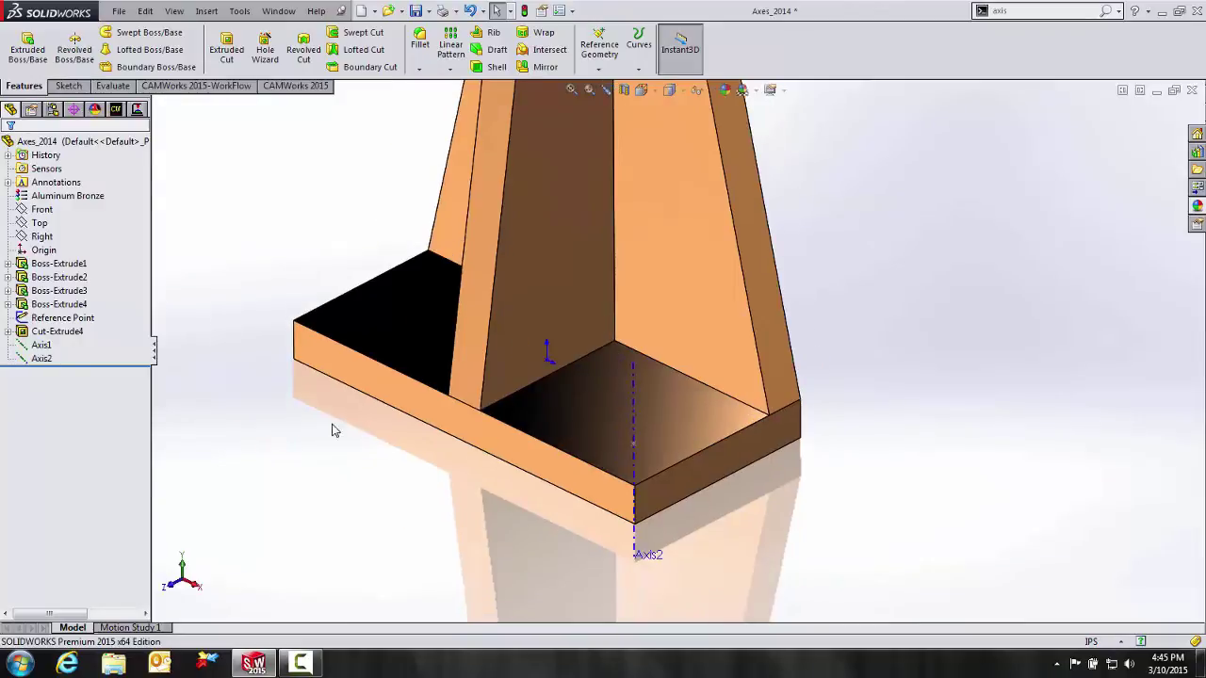
- Create Axis3 through the far and front corner vertices of the base's long top edge
right_click(226, 285)
mouse_move(312, 465)
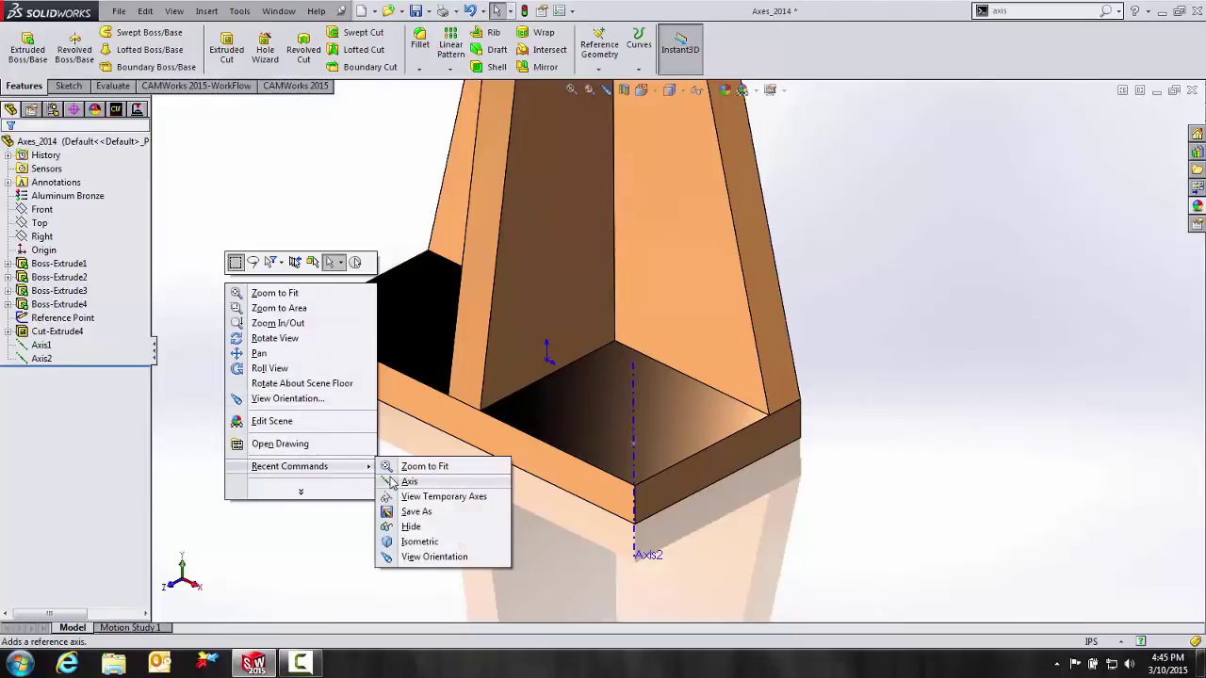
click(392, 482)
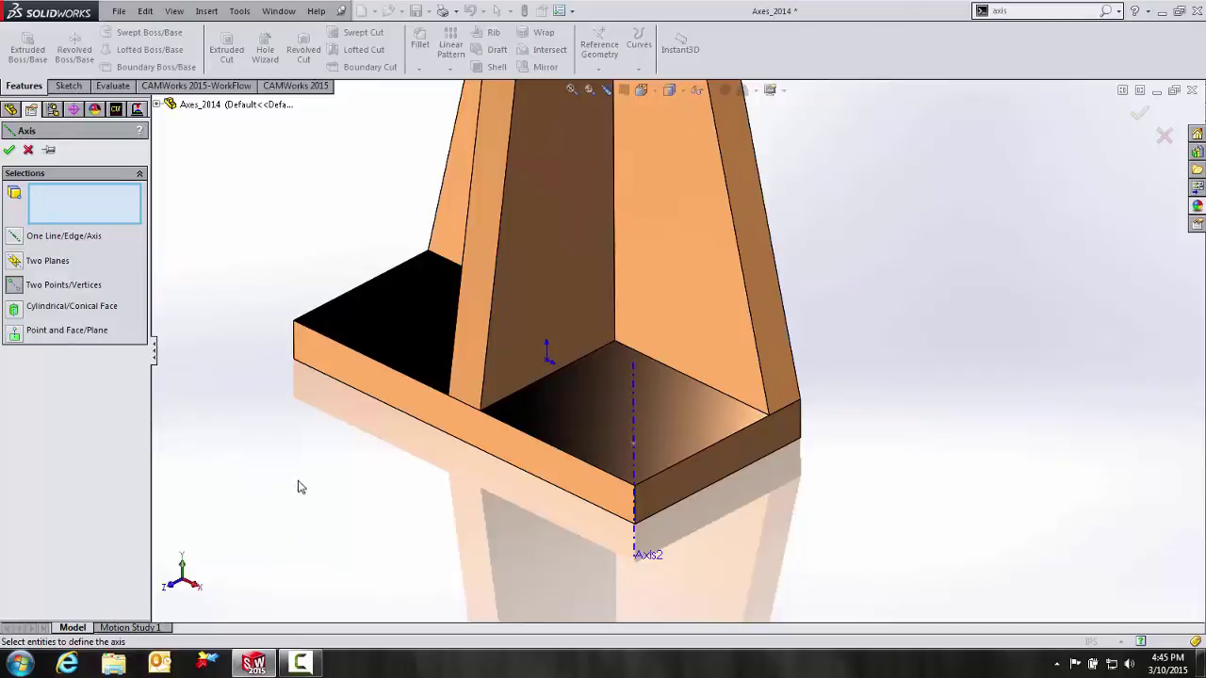
click(293, 321)
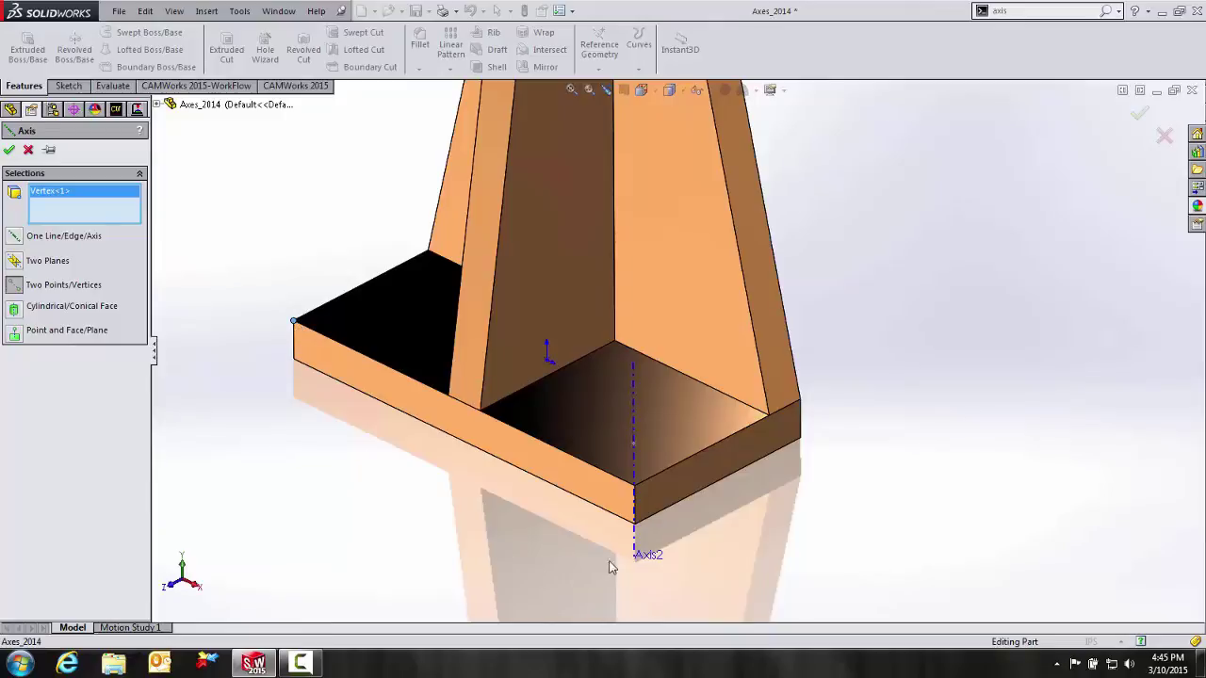
click(635, 524)
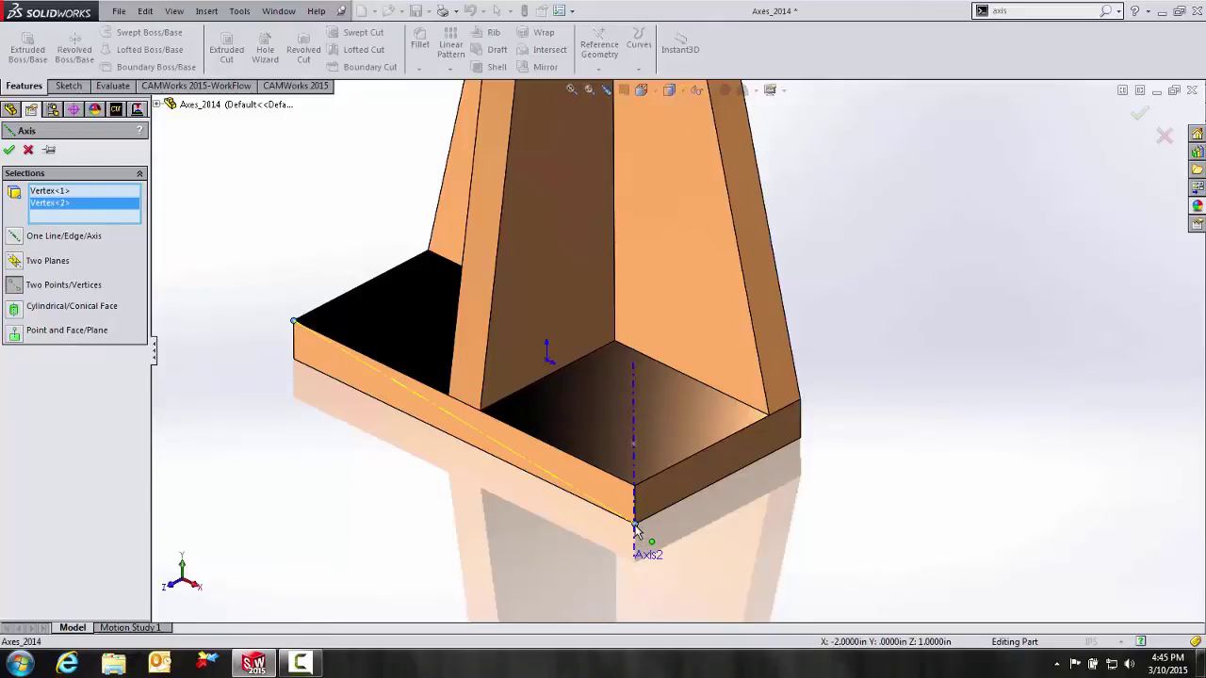
key(Return)
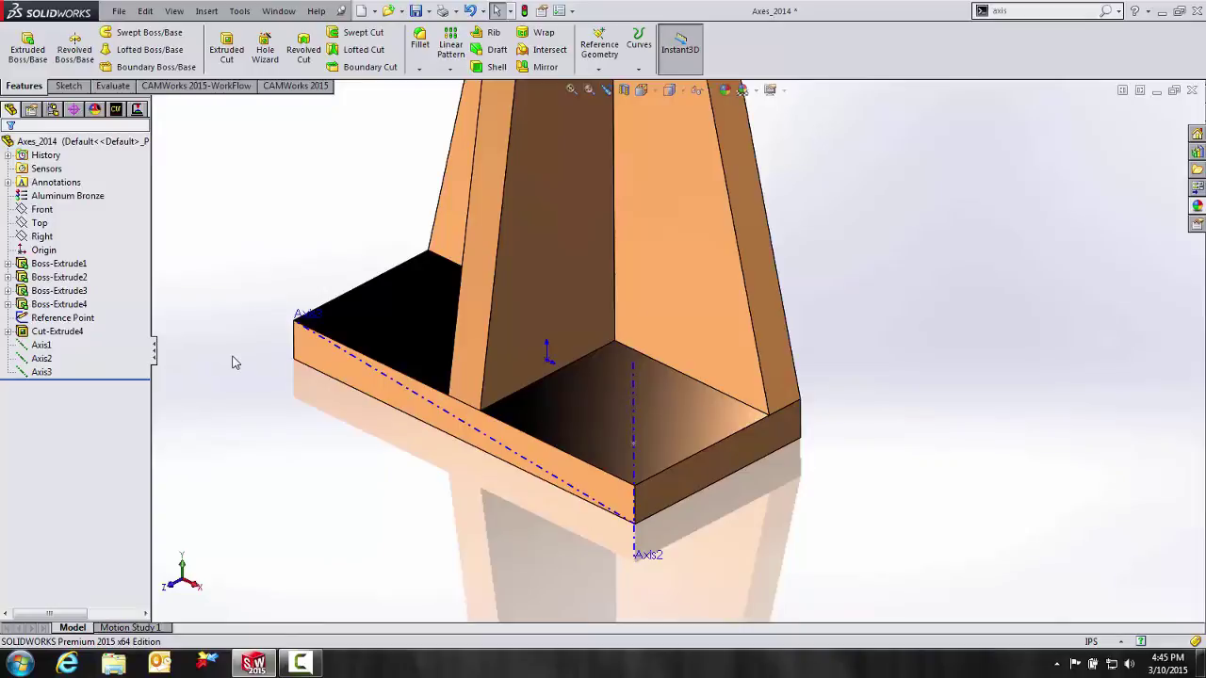
- Create Axis4 with the Two Planes method, selecting the Right and Front planes
right_click(198, 269)
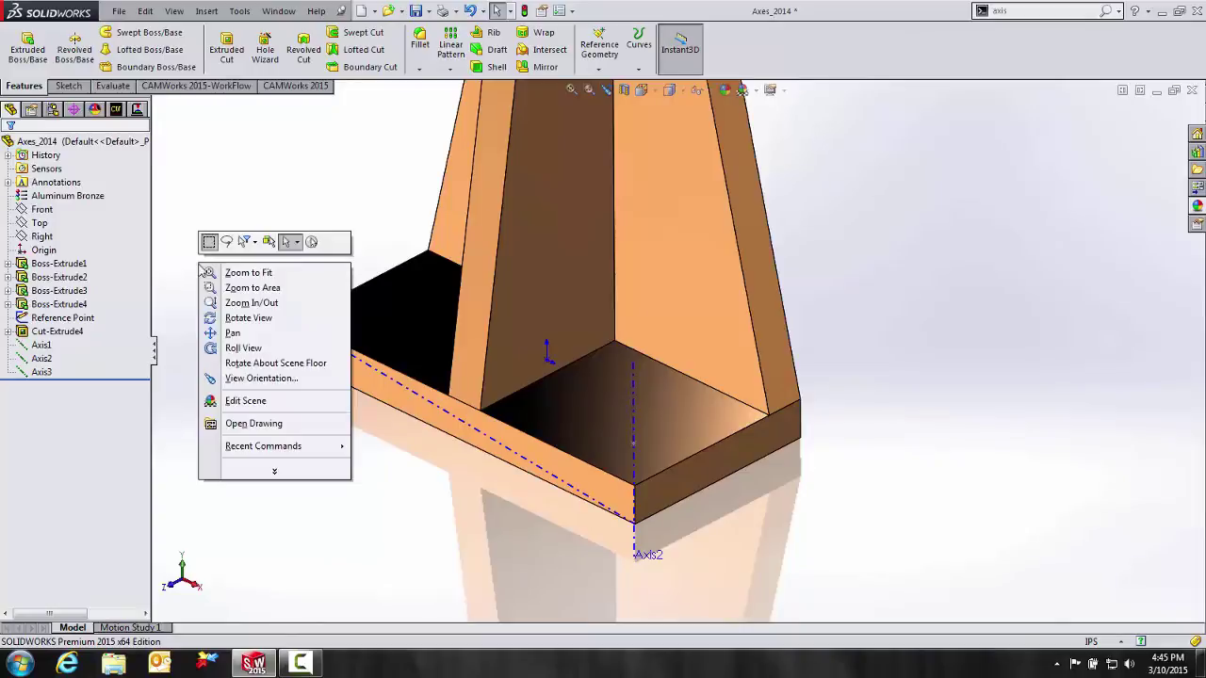
mouse_move(282, 445)
click(364, 448)
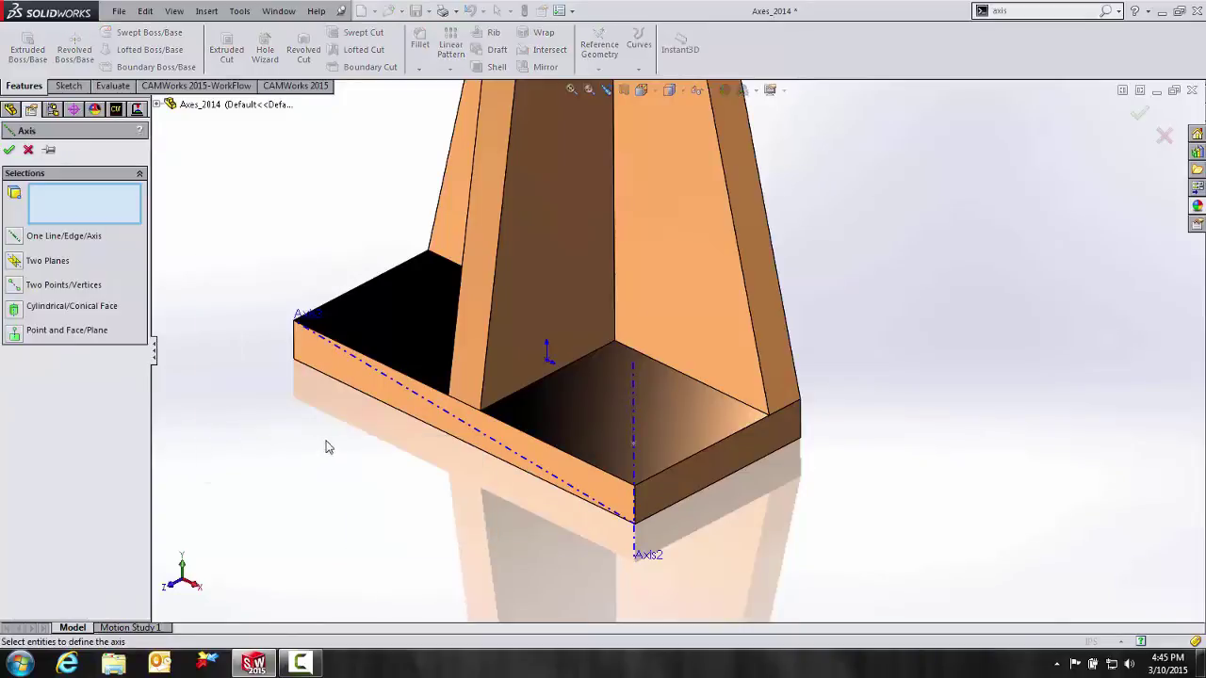
click(15, 264)
key(z)
scroll(634, 298, up, 2)
scroll(640, 320, down, 2)
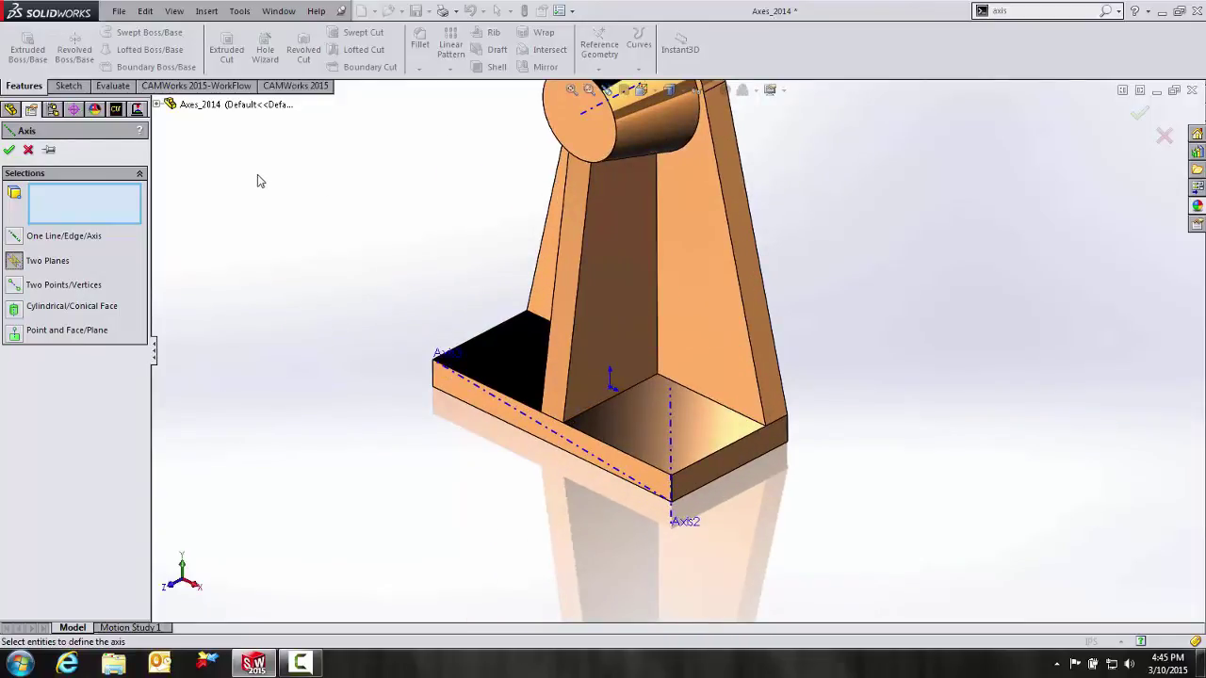
click(157, 104)
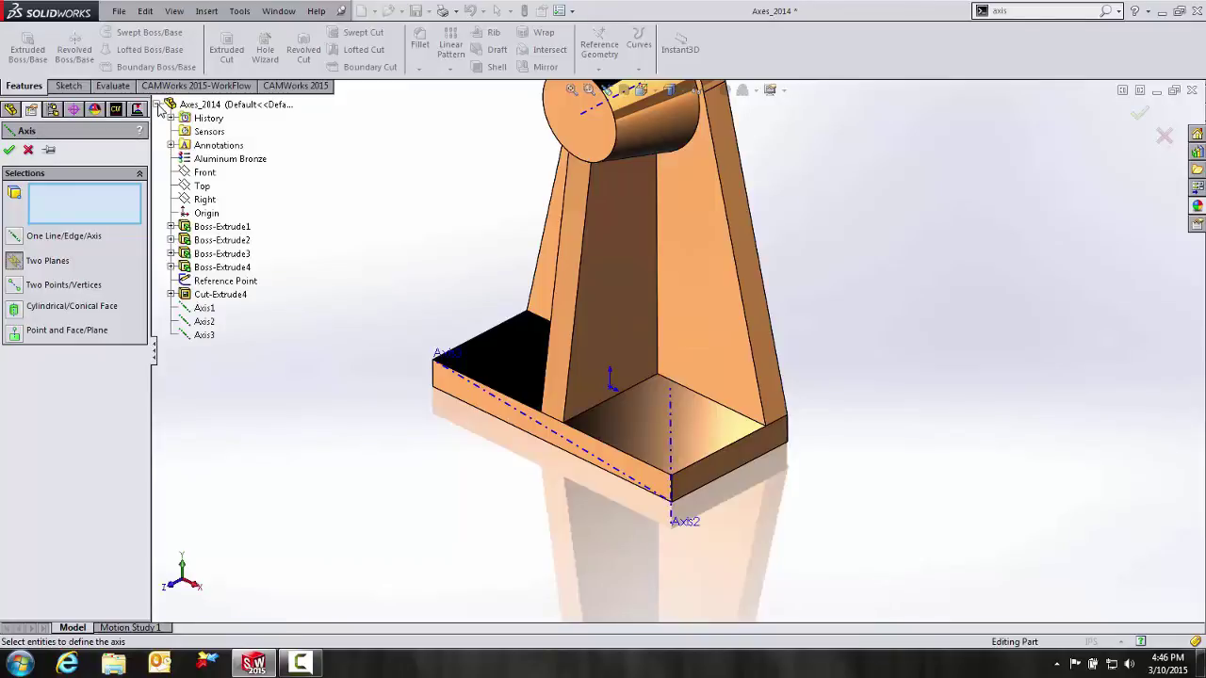
click(204, 200)
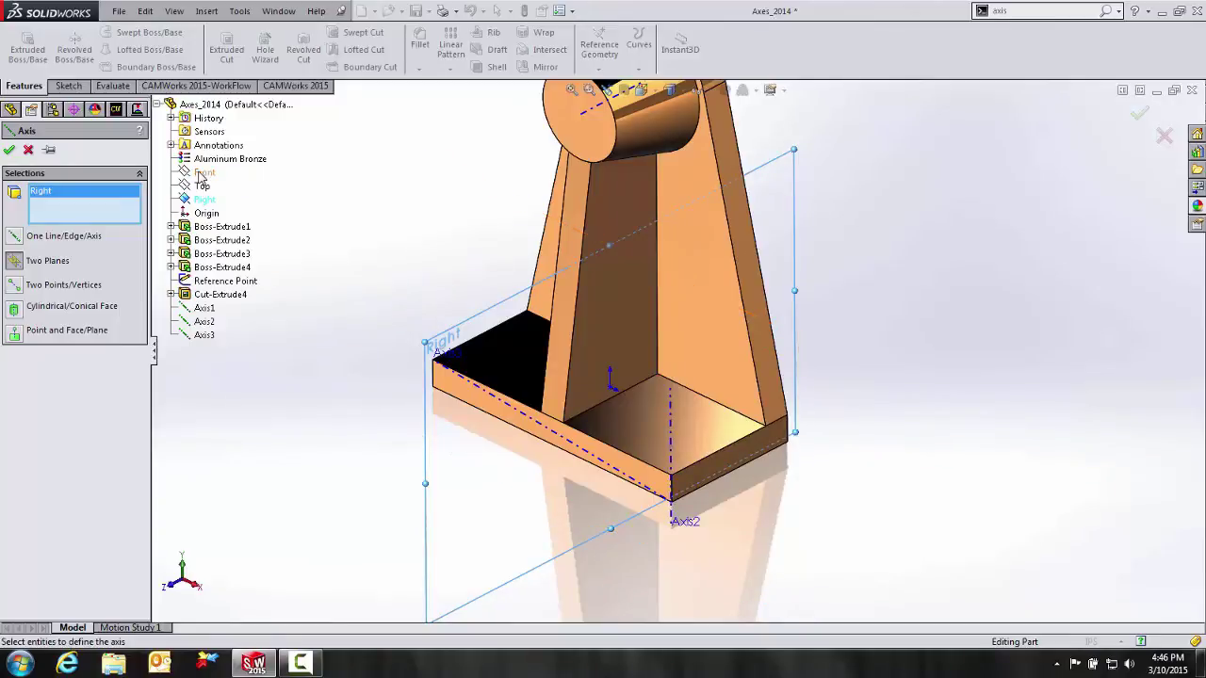
click(201, 173)
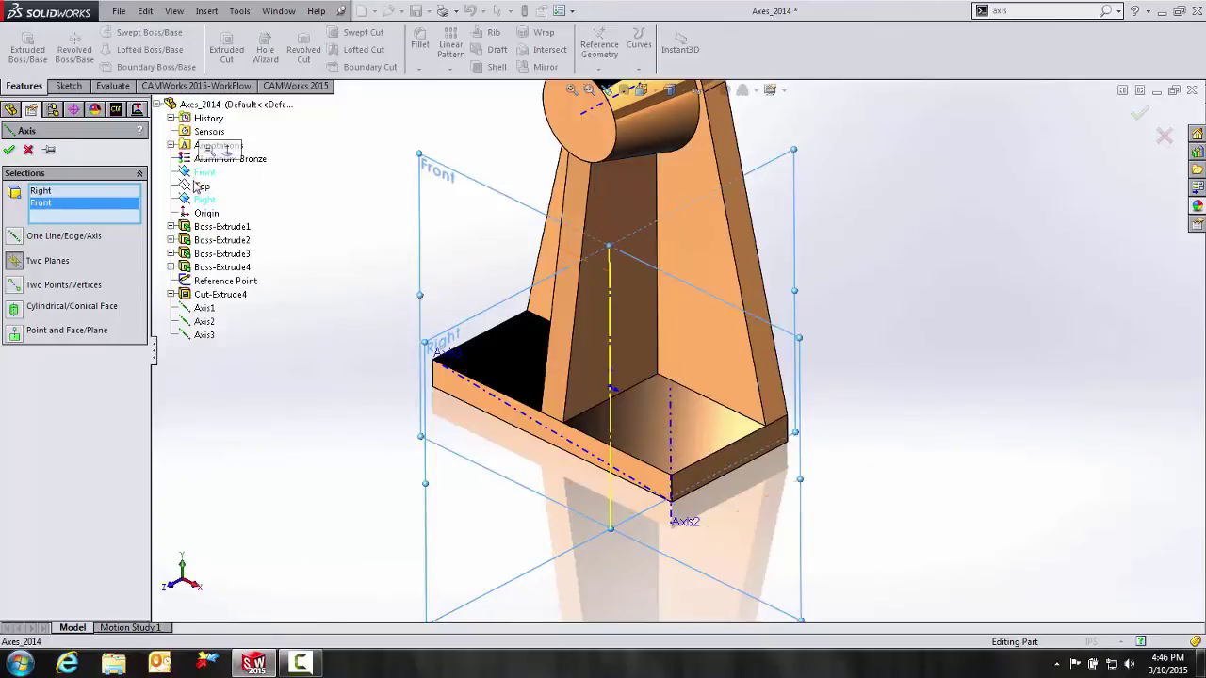
click(9, 151)
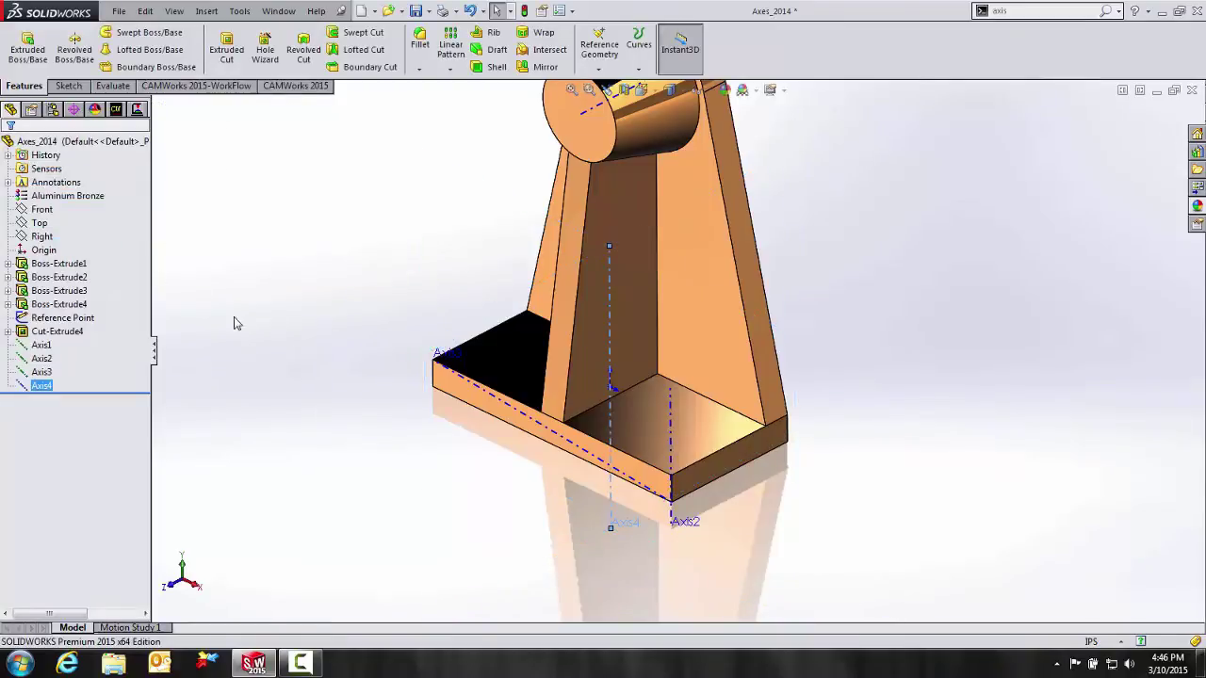
mouse_move(514, 514)
middle_down()
mouse_move(521, 471)
mouse_move(584, 462)
mouse_move(623, 498)
mouse_move(533, 453)
mouse_move(500, 463)
mouse_move(501, 504)
middle_up()
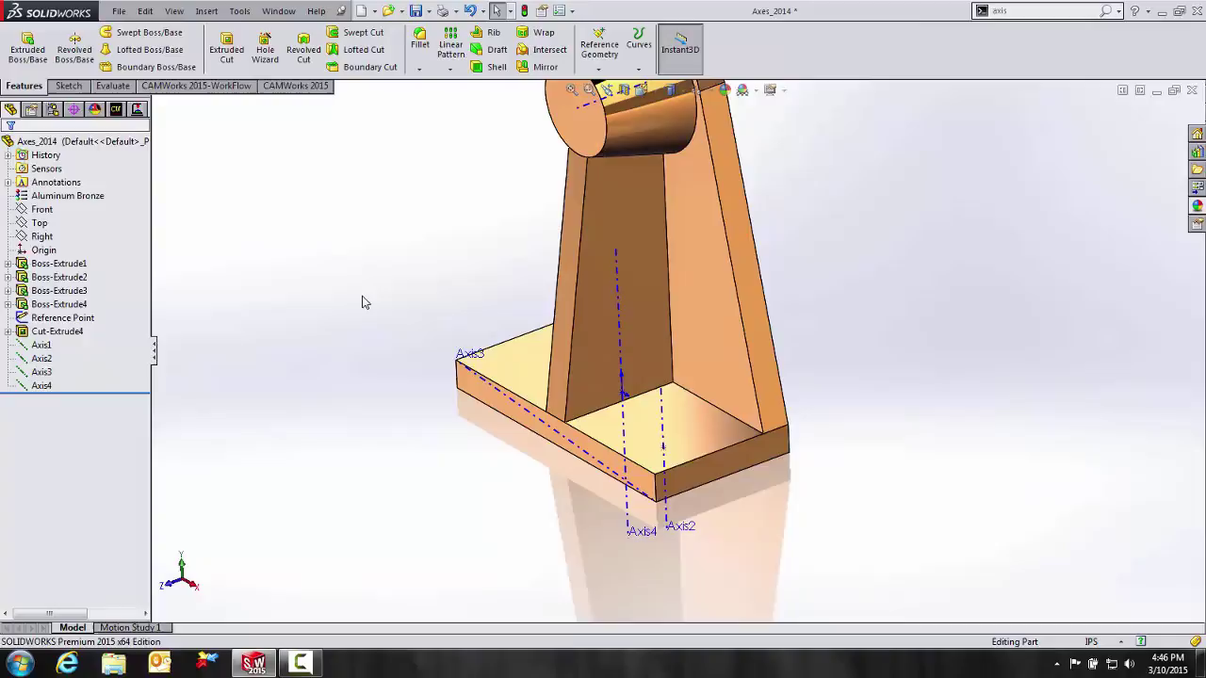
- Create Axis5 with One Line/Edge/Axis along the slanted right edge of the upright
right_click(274, 195)
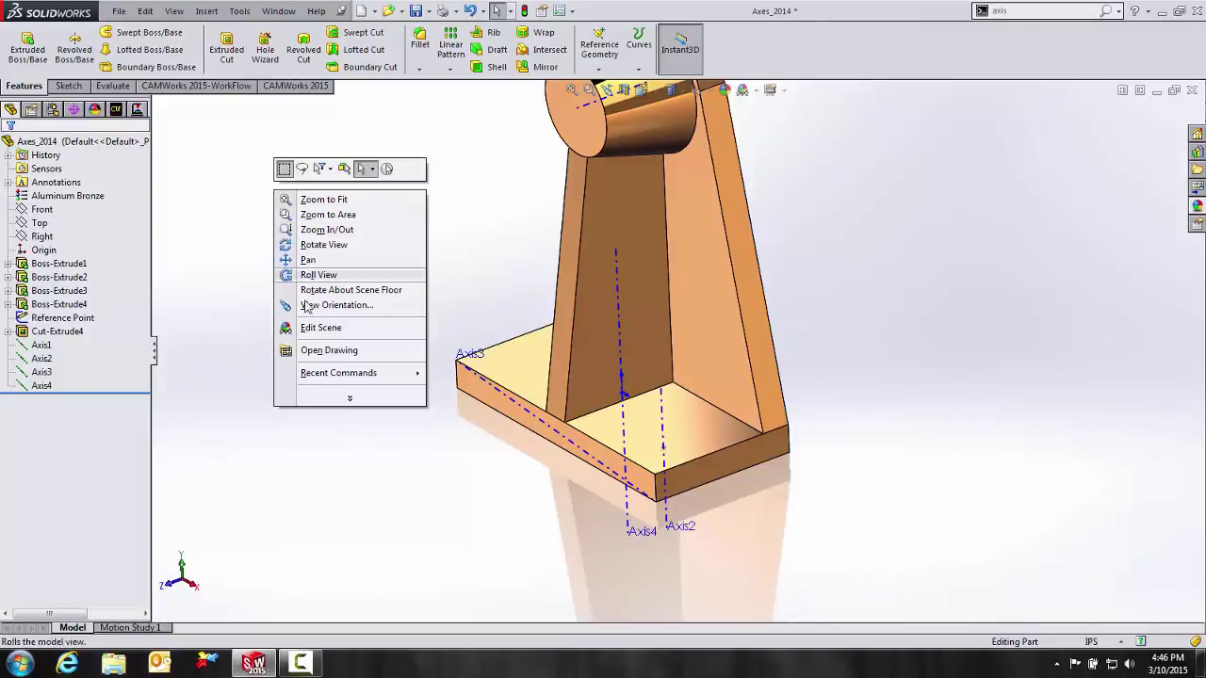
mouse_move(318, 375)
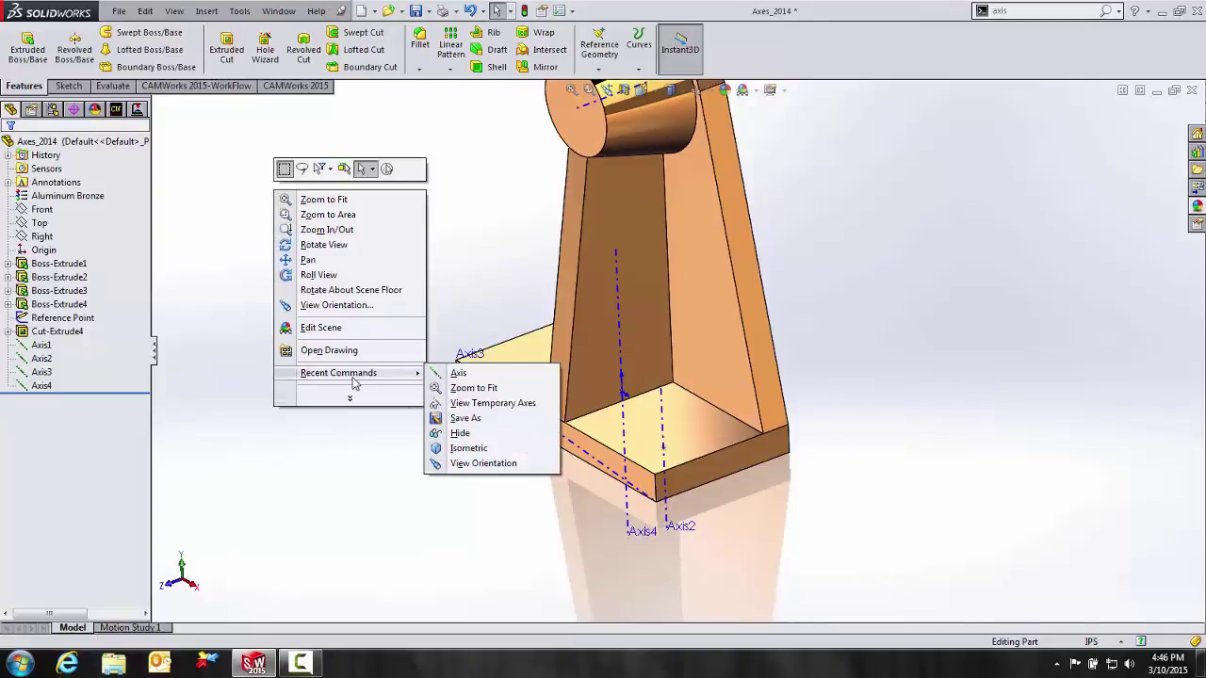
click(444, 375)
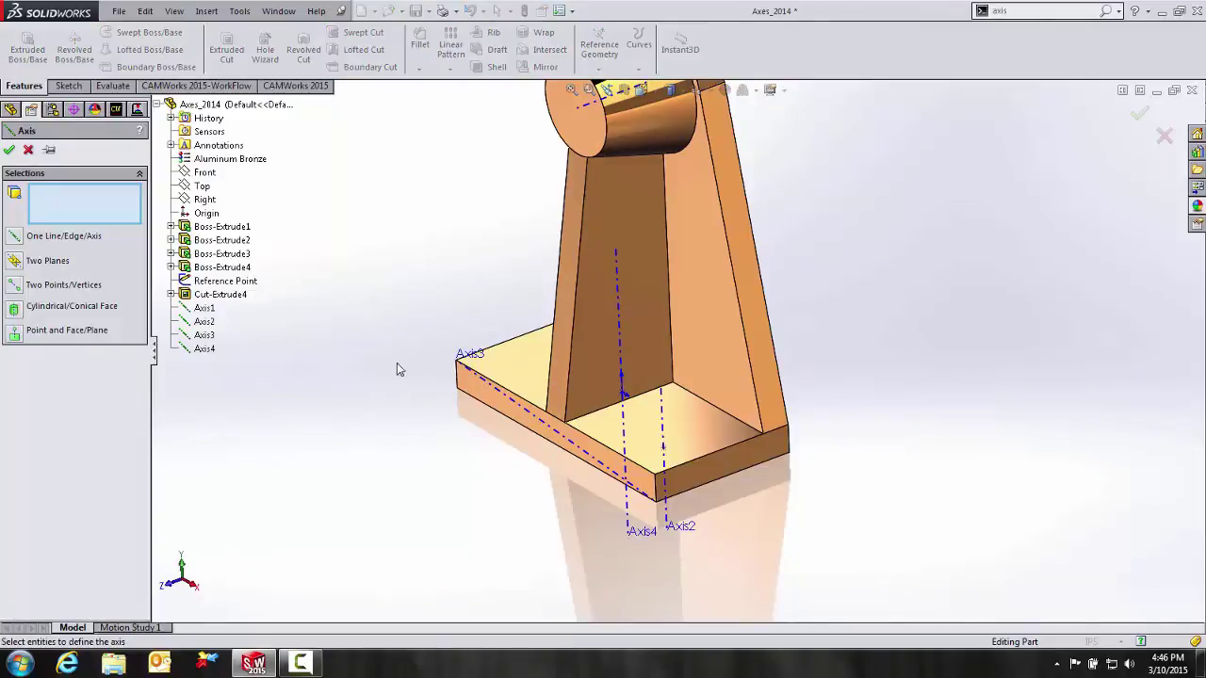
click(76, 240)
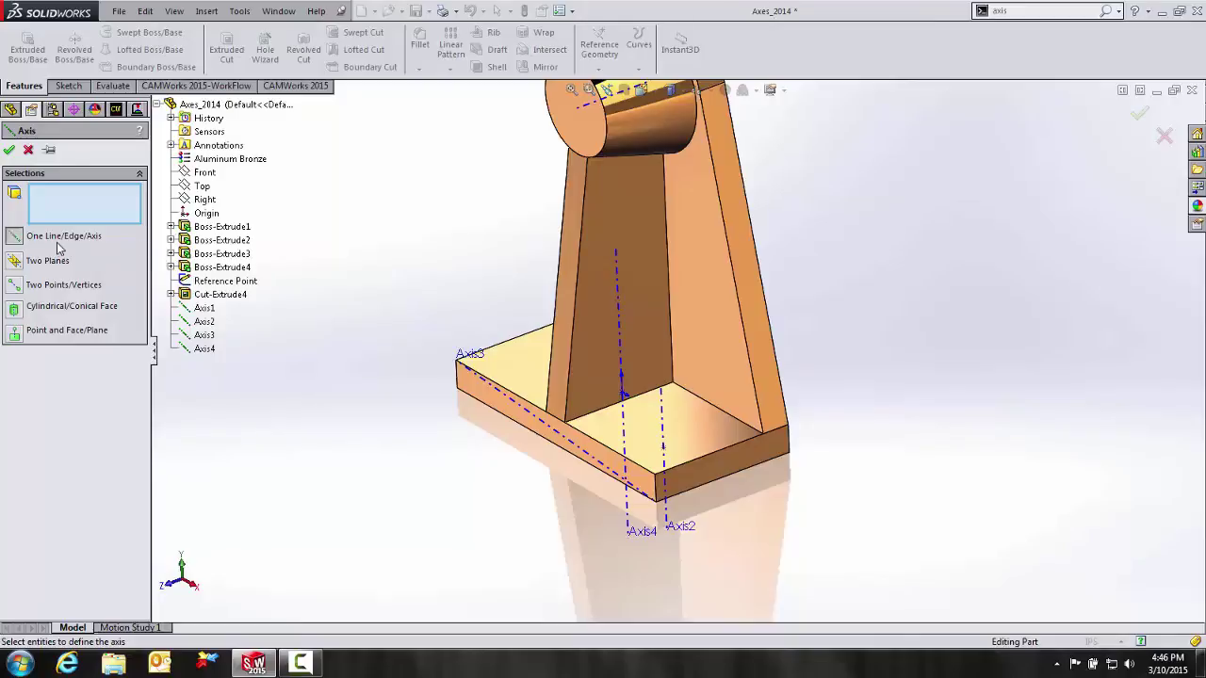
scroll(694, 547, down, 2)
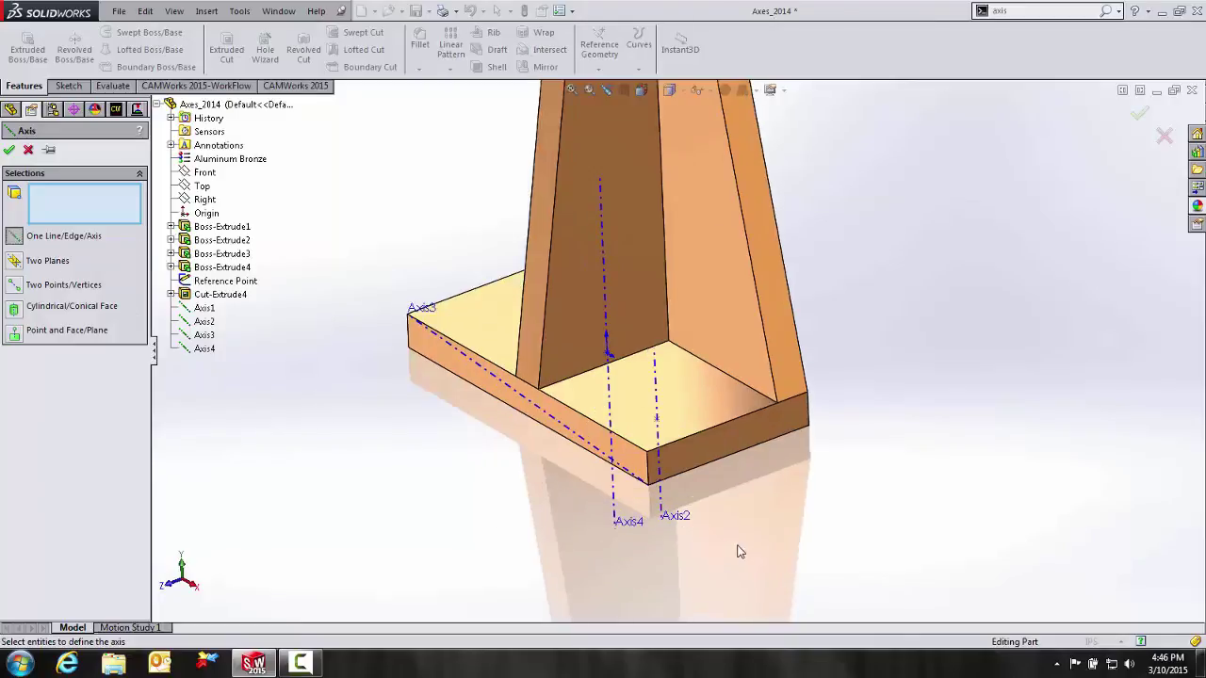
mouse_move(735, 552)
middle_down()
mouse_move(740, 525)
mouse_move(740, 549)
middle_up()
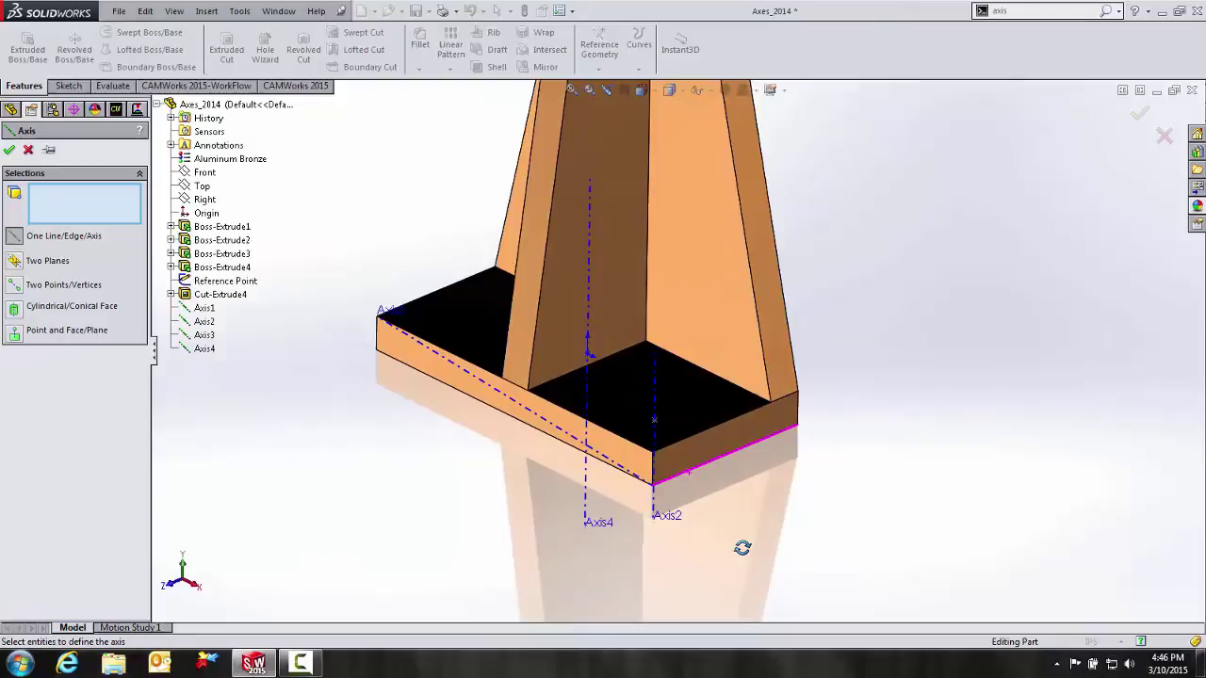
scroll(765, 269, up, 2)
scroll(765, 269, down, 2)
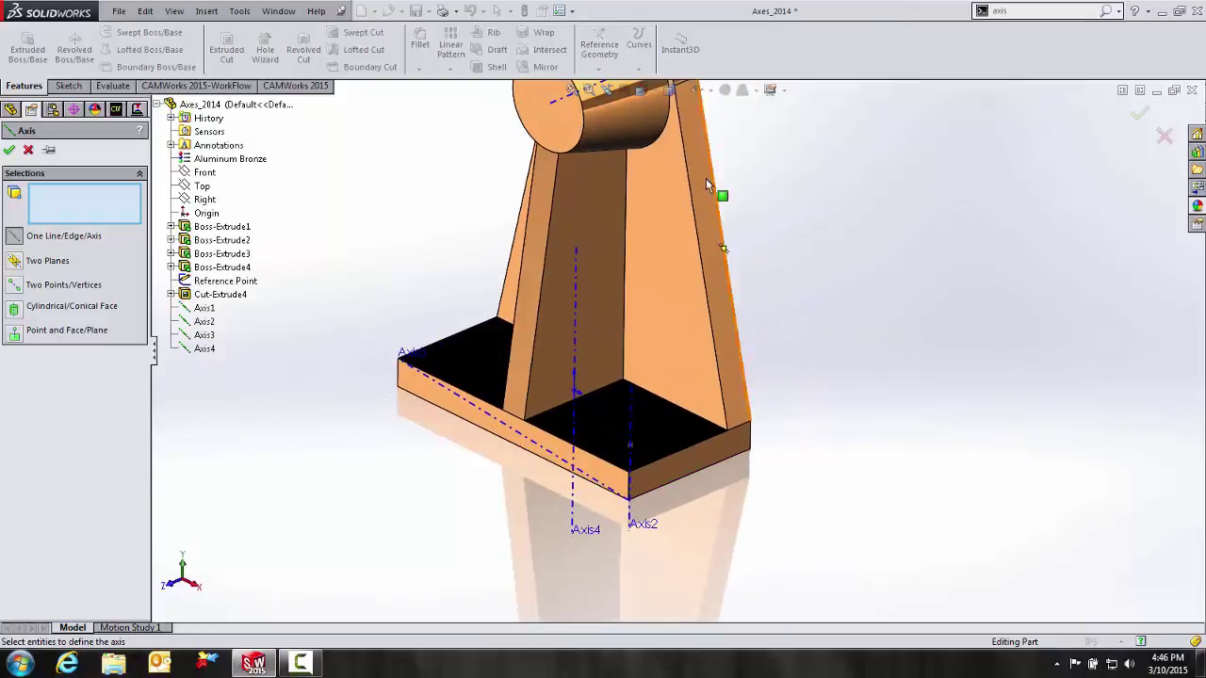
click(697, 226)
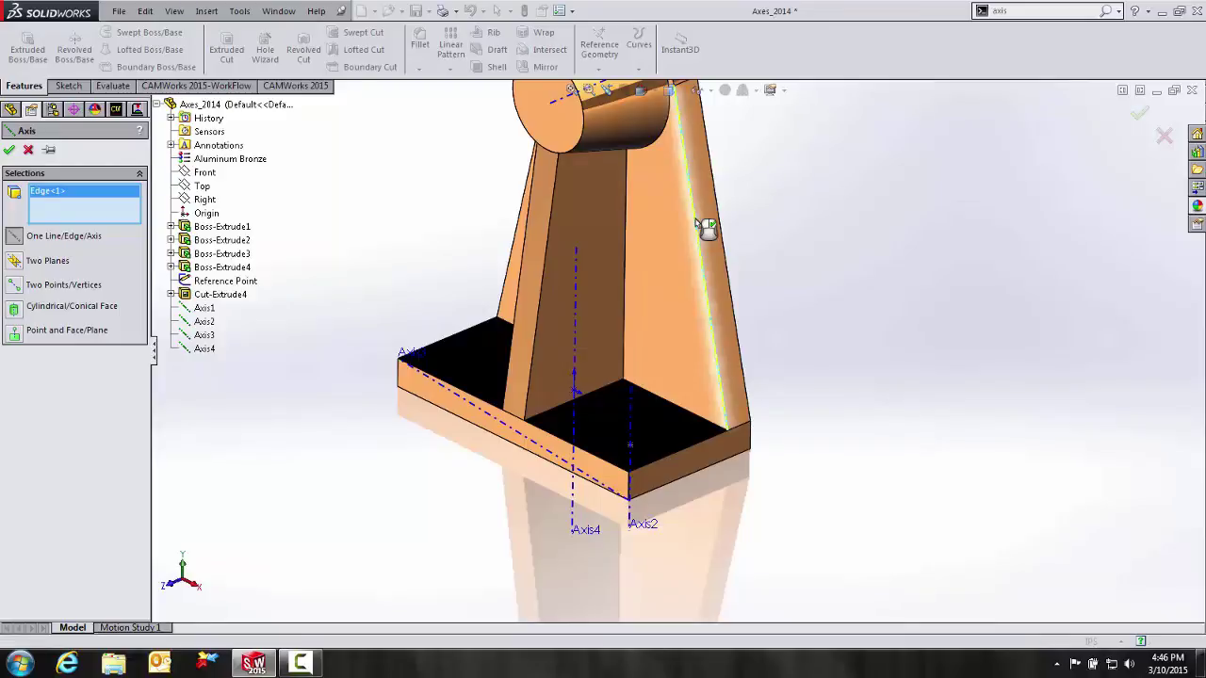
key(Return)
scroll(781, 261, up, 2)
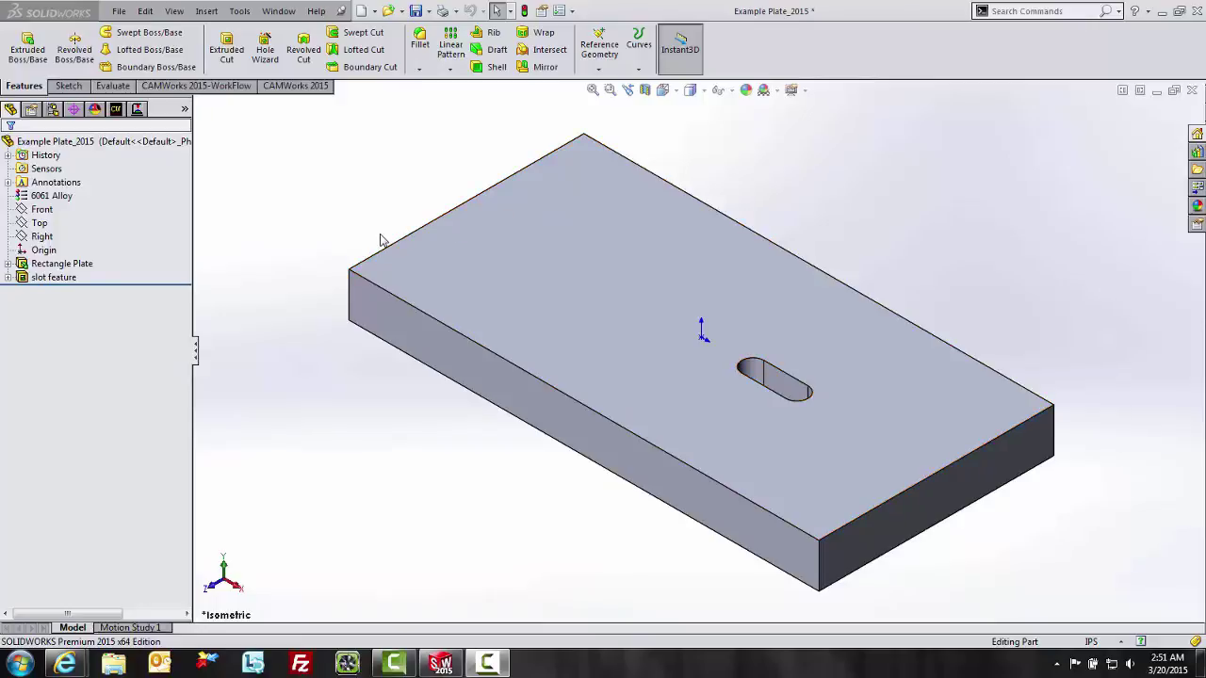
click(63, 280)
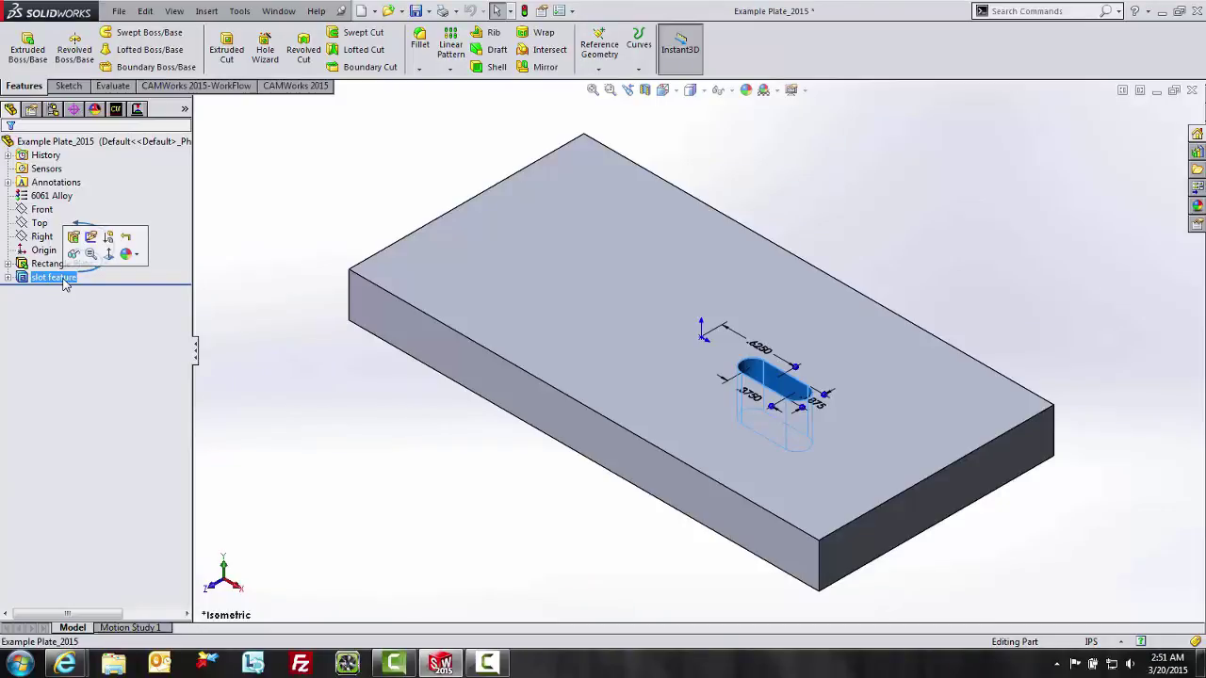
click(252, 285)
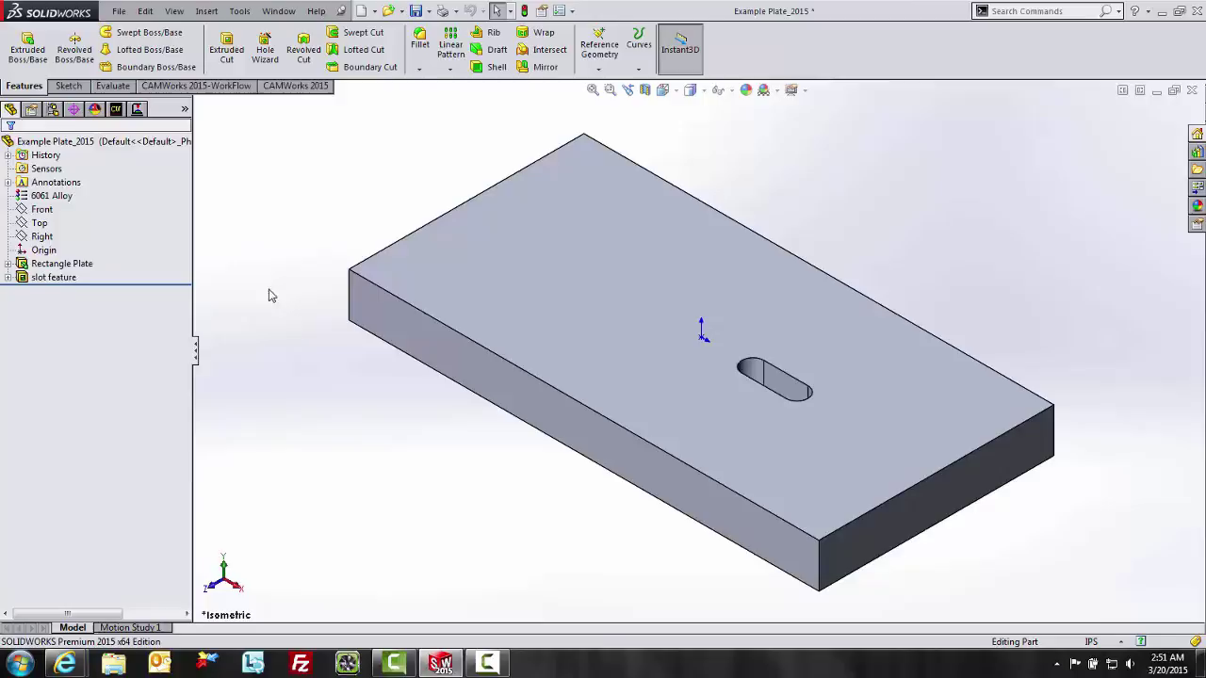
- Create the plate's Axis2 from the Front and Right planes using Two Planes, then fit the view
click(598, 68)
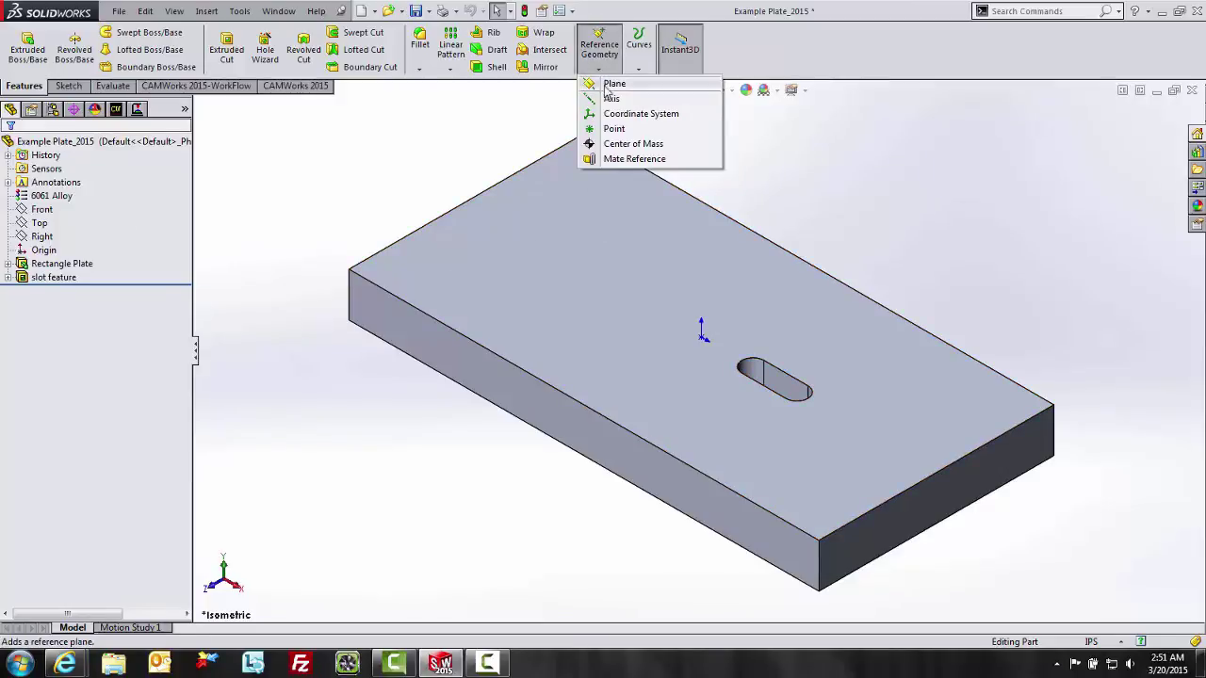
click(610, 99)
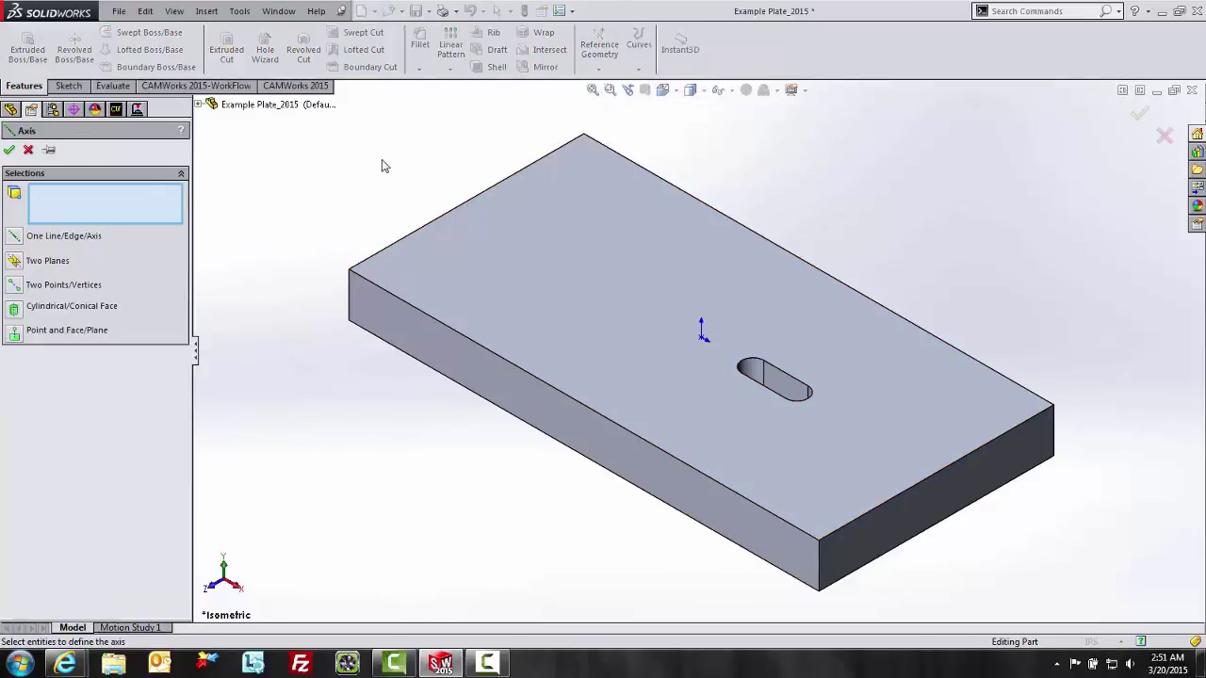
click(14, 263)
click(200, 105)
click(233, 174)
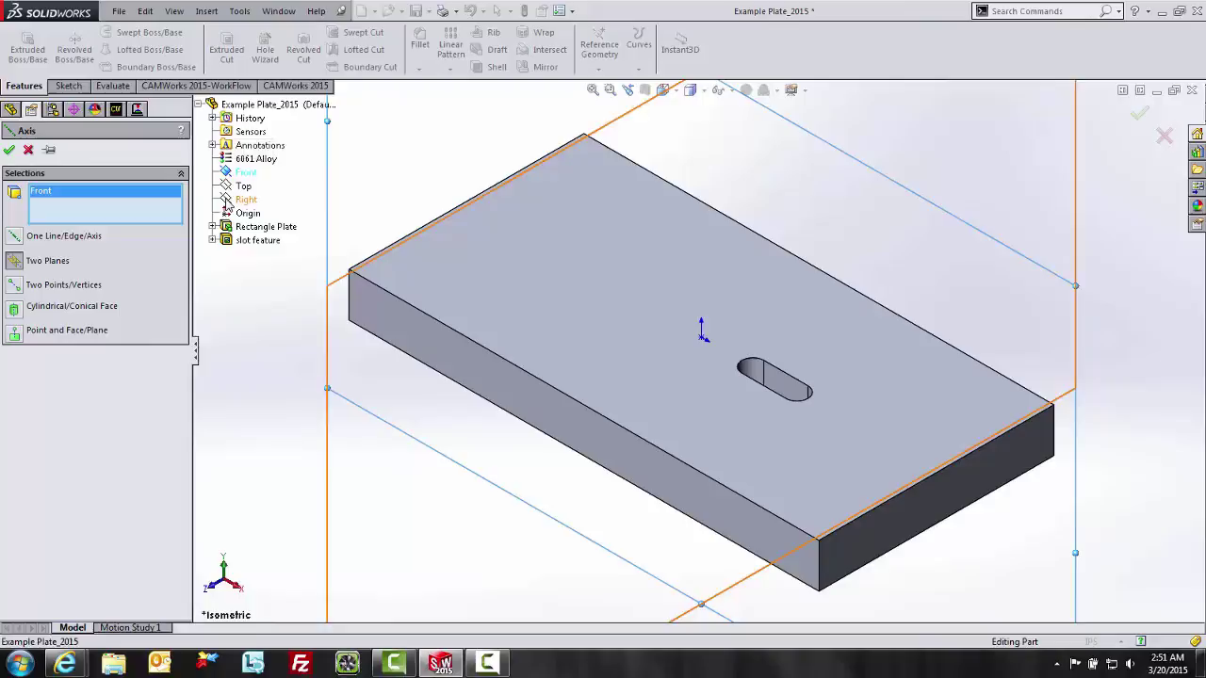
click(227, 200)
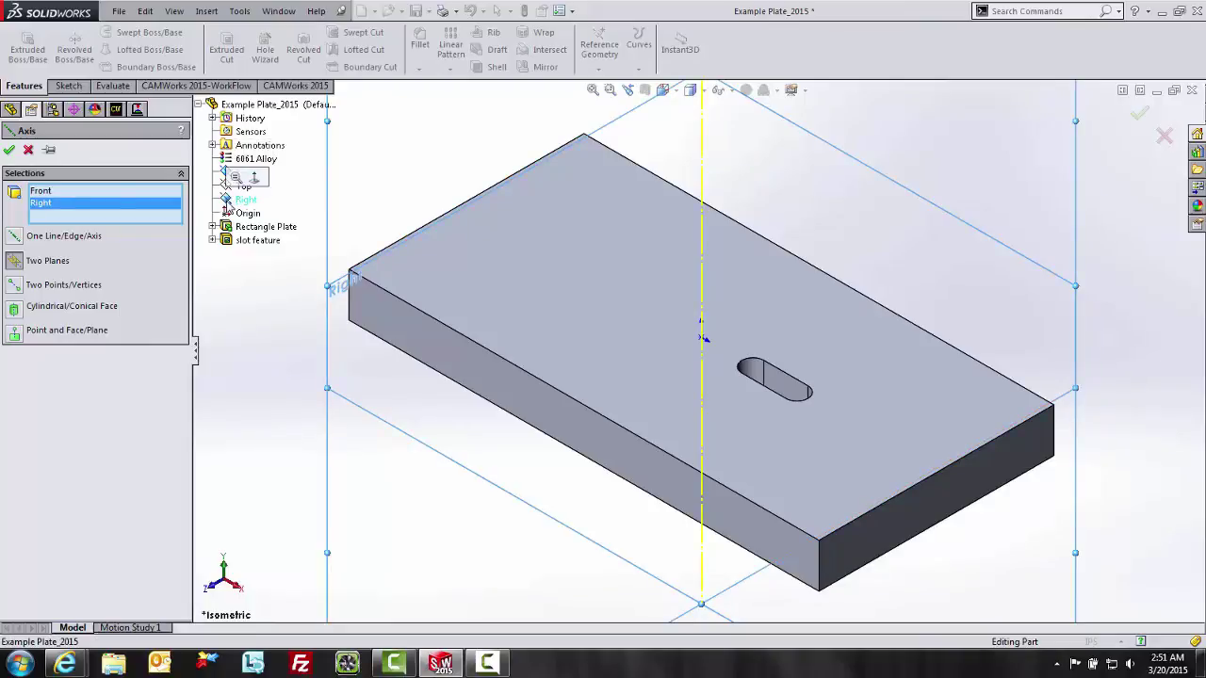
right_click(266, 308)
click(276, 396)
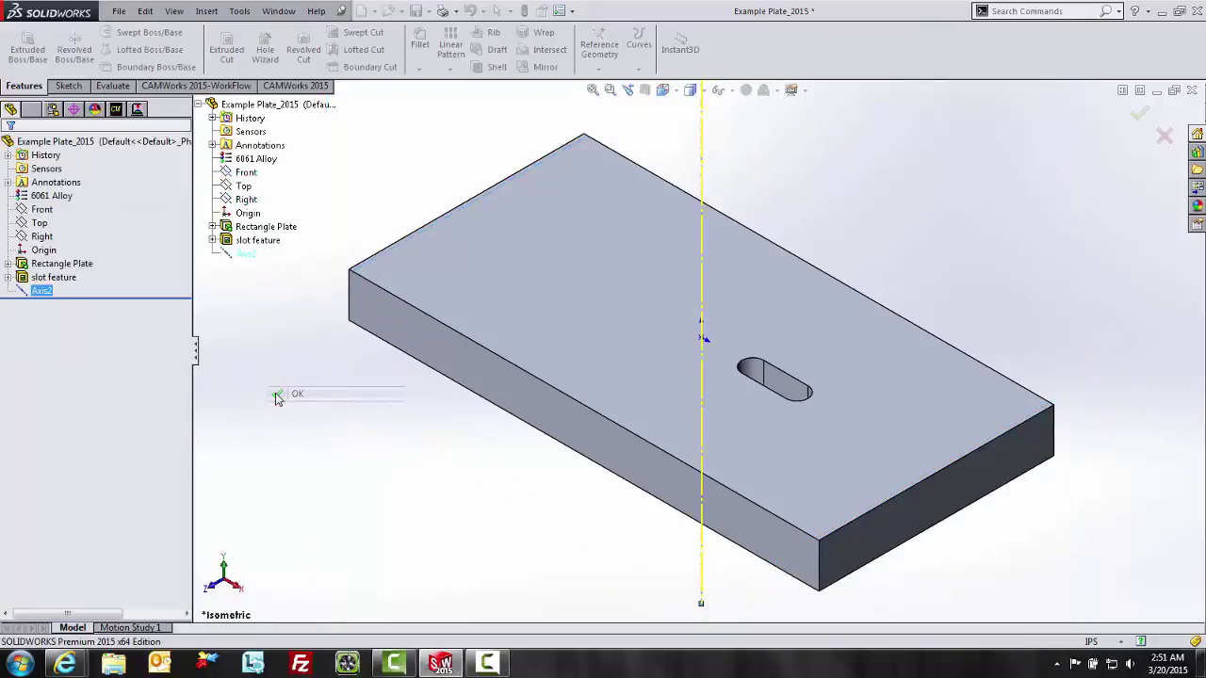
key(f)
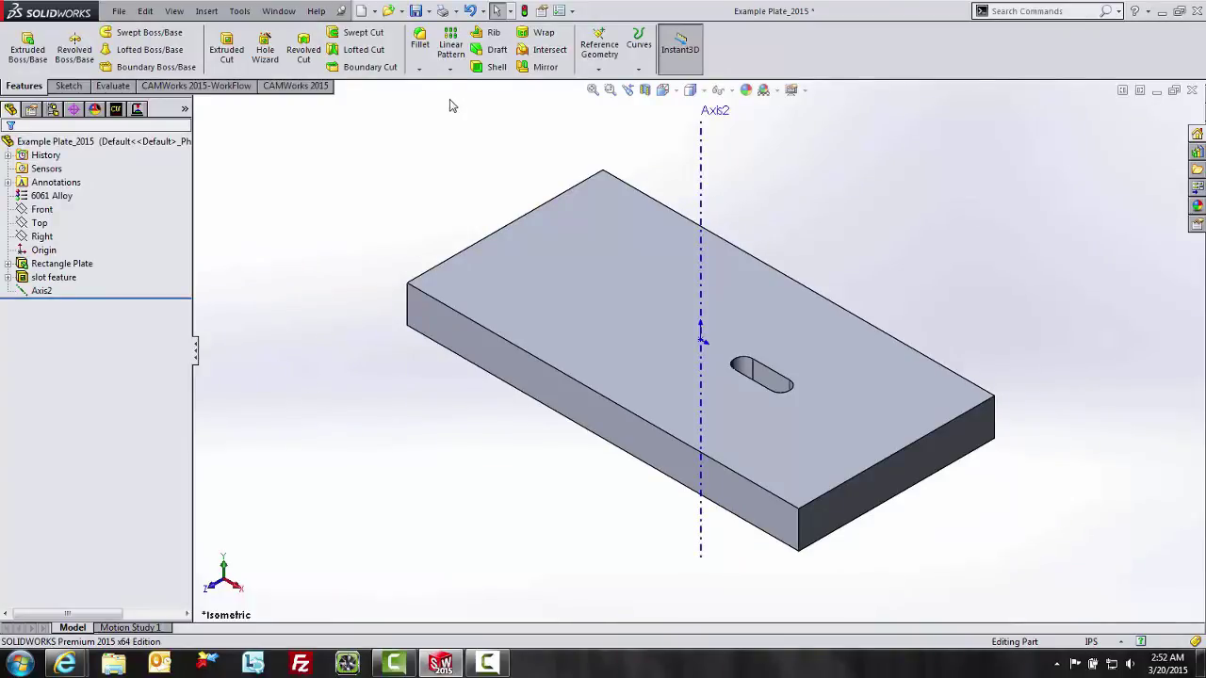
- Circular-pattern the slot feature about Axis2 over 360° with 4 instances
click(451, 68)
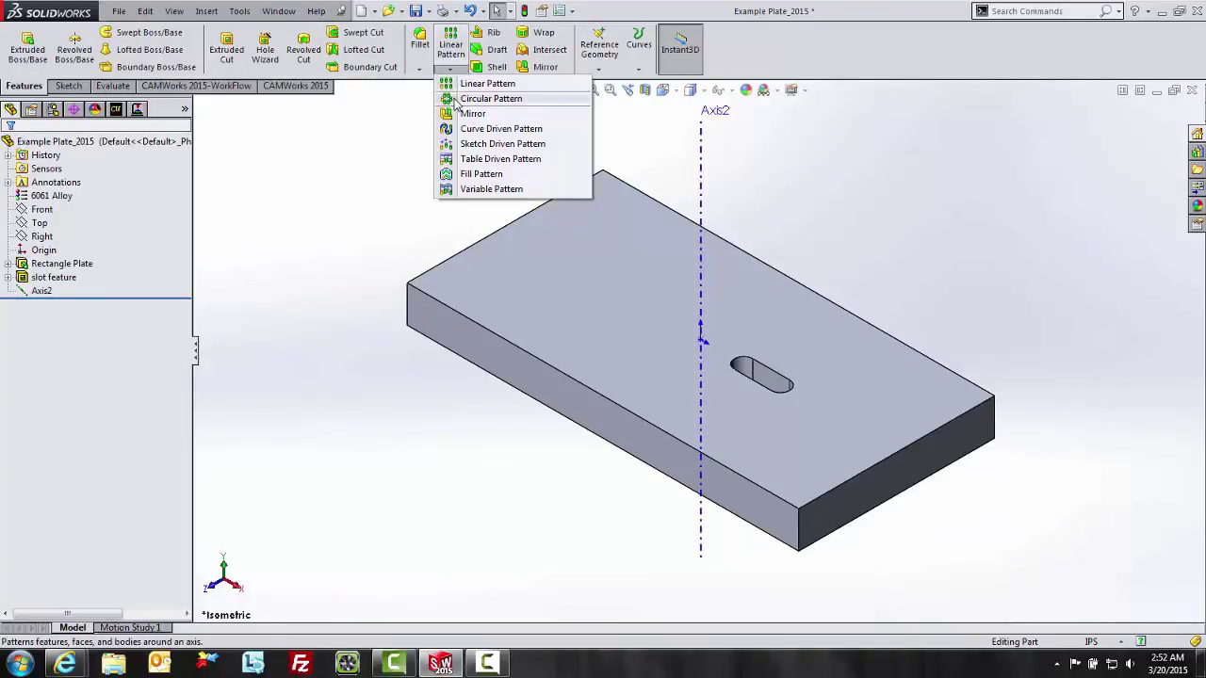
click(456, 100)
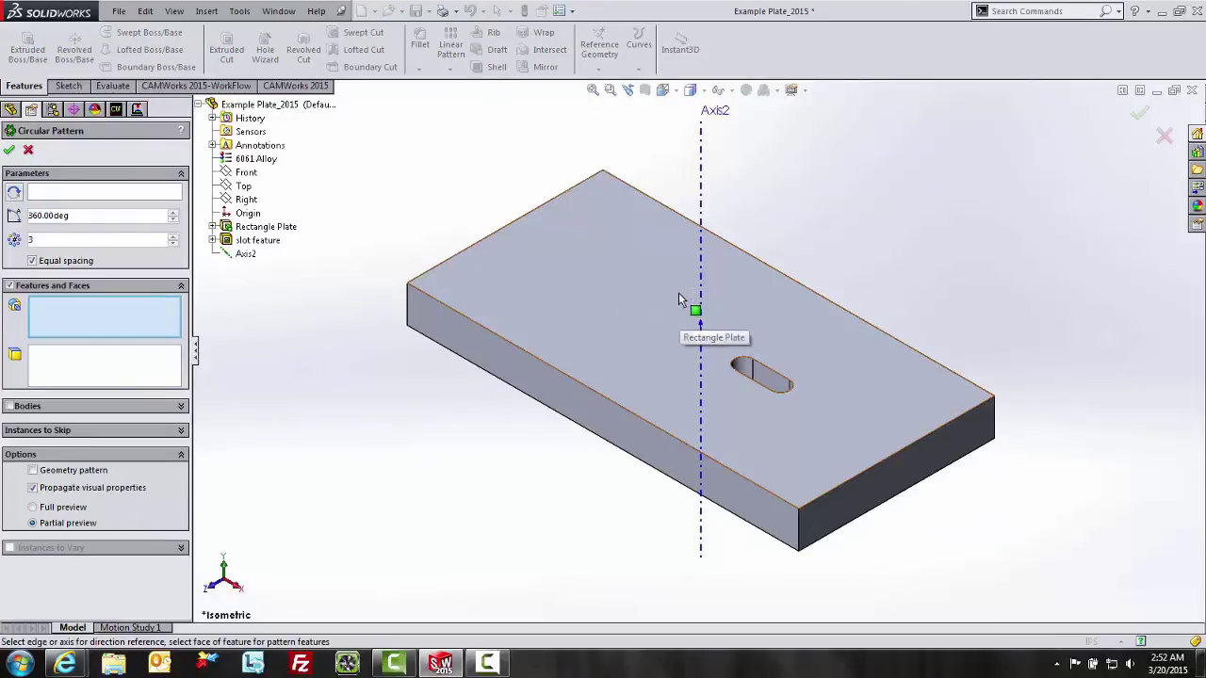
click(174, 195)
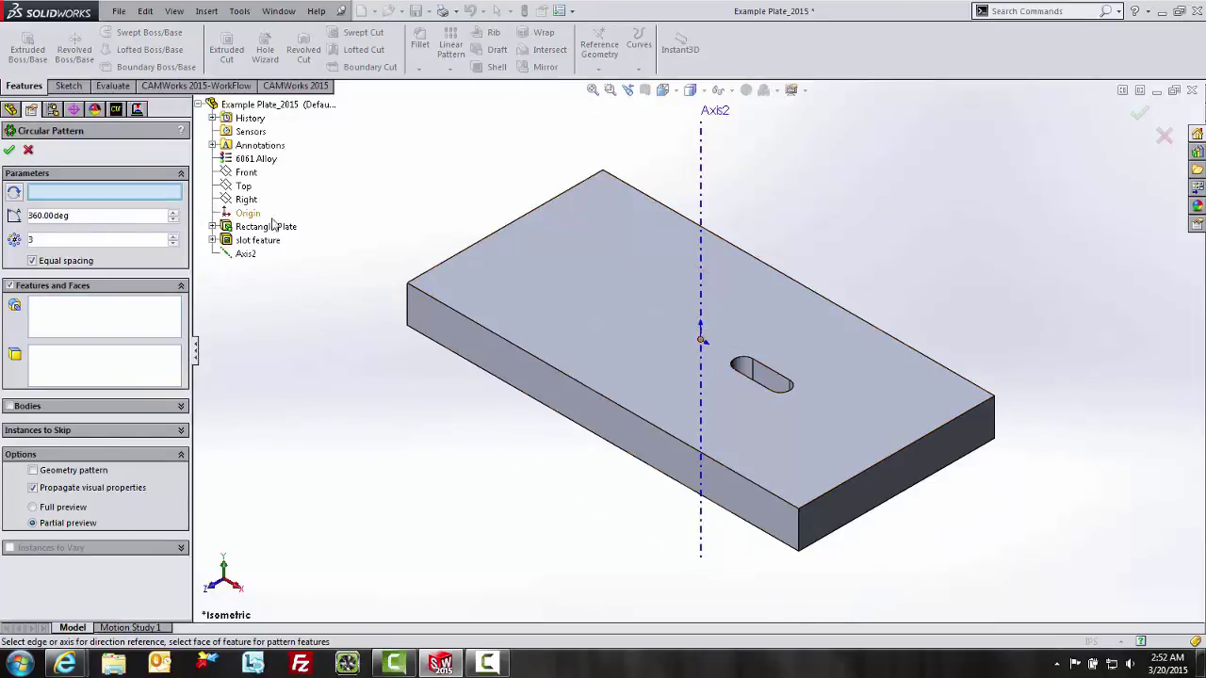
click(701, 195)
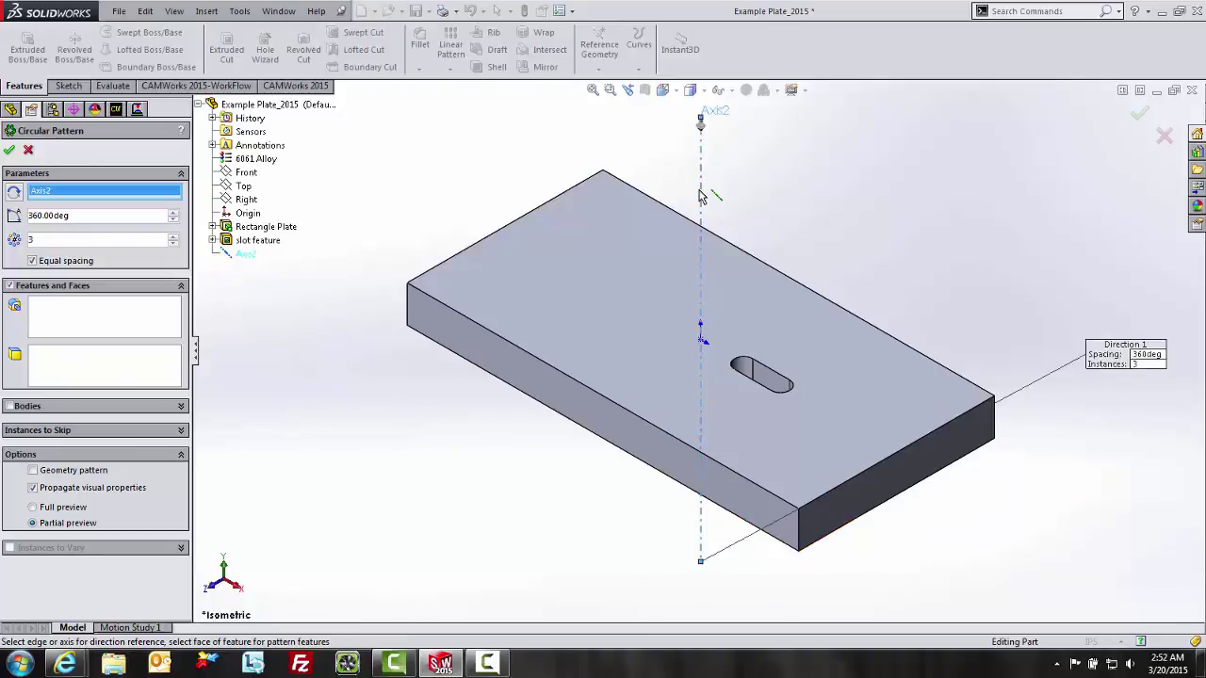
click(139, 218)
click(173, 237)
click(120, 318)
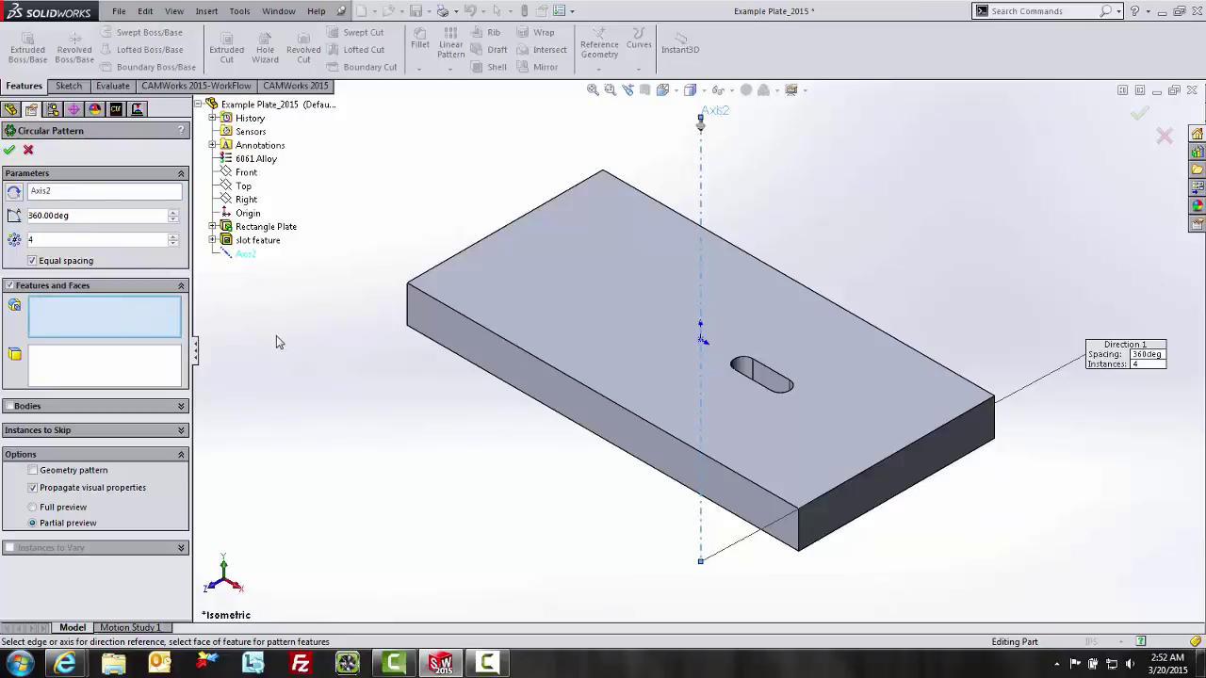
click(260, 242)
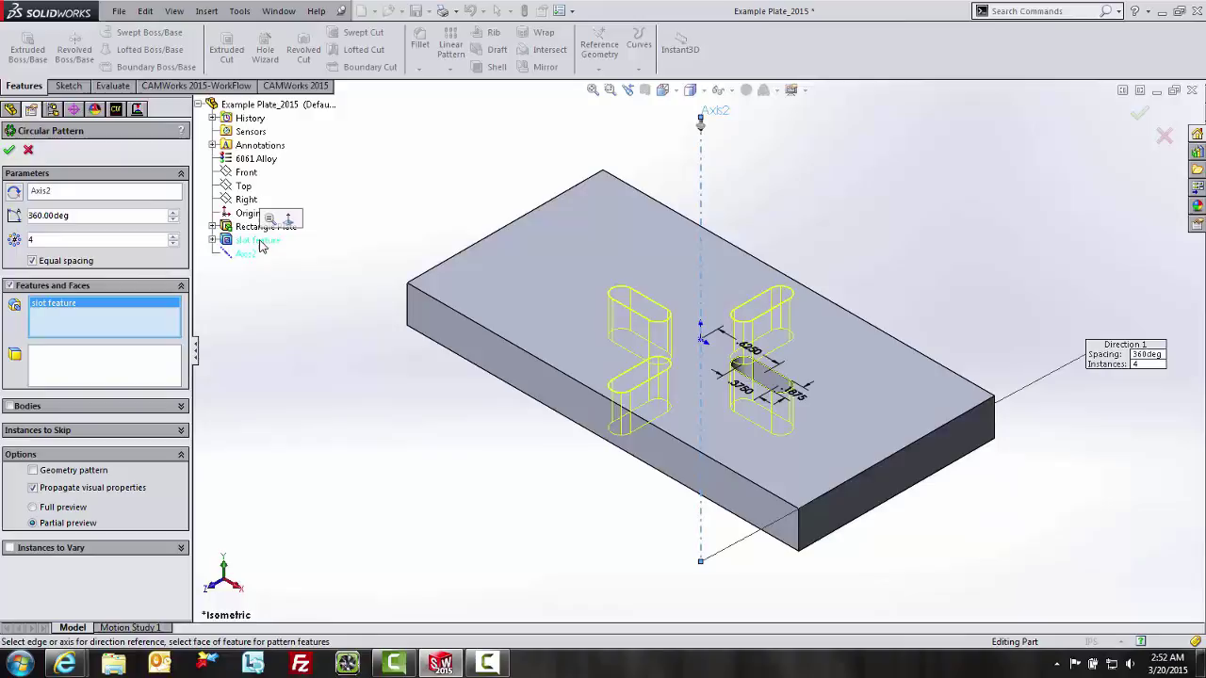
right_click(270, 301)
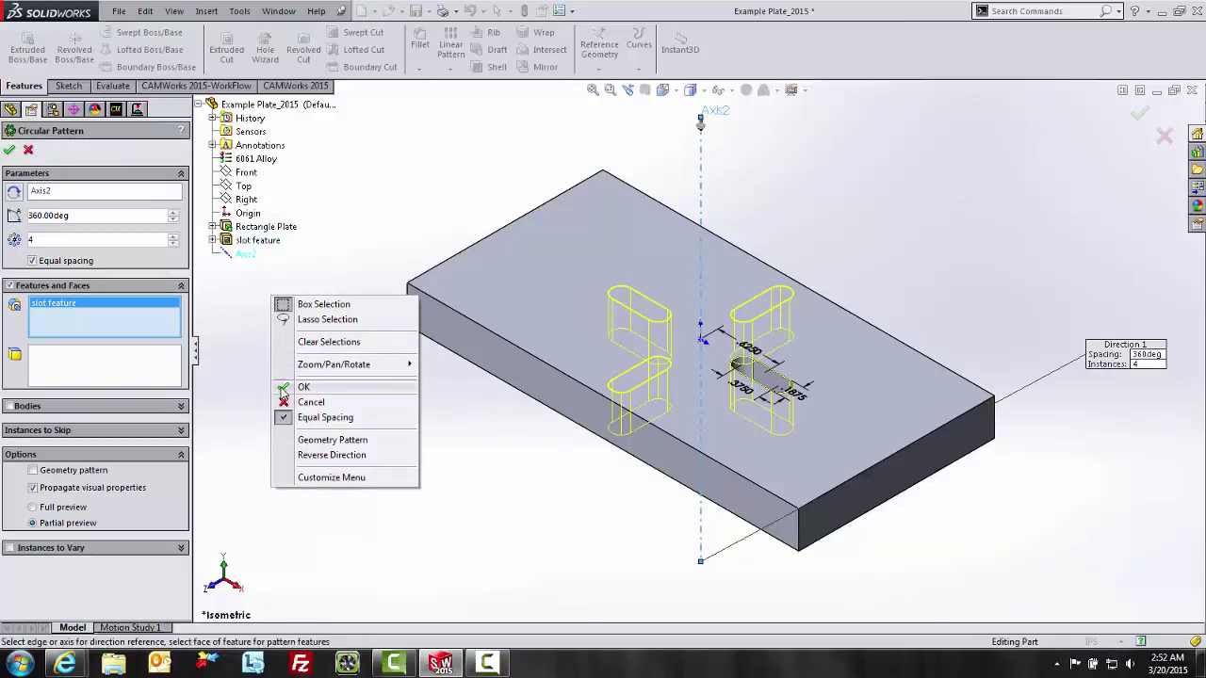
click(284, 385)
middle_drag(573, 391, 570, 483)
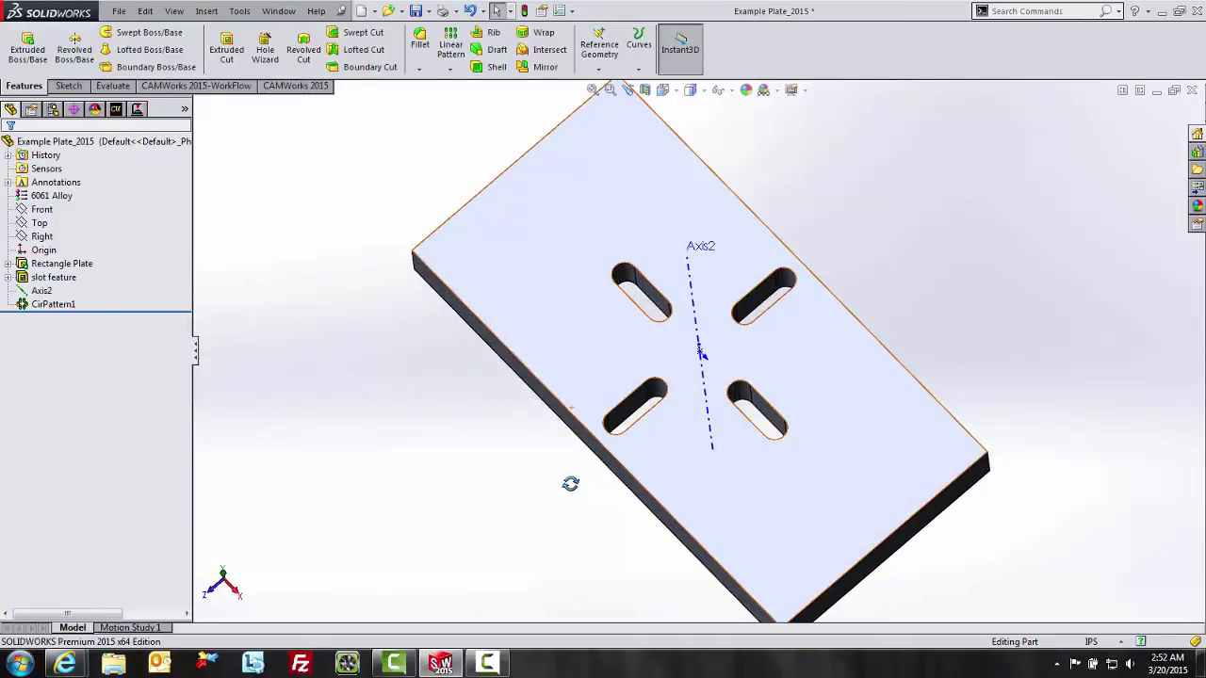